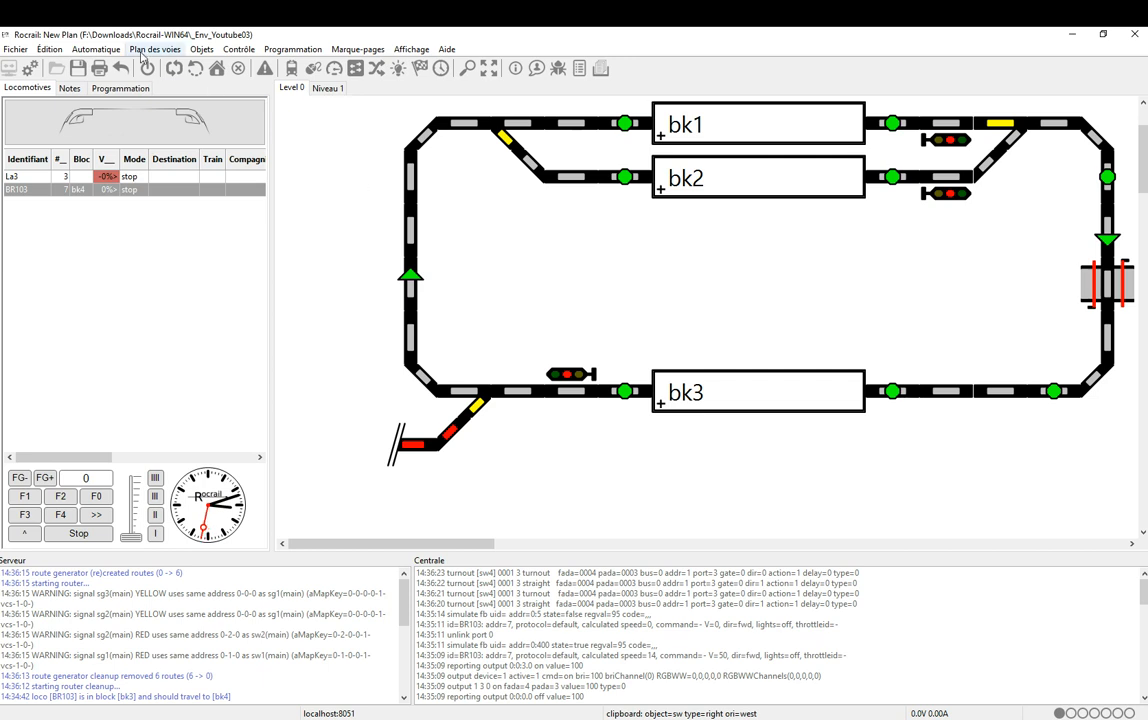
- Switch the plan to edit mode and replace the end-of-track buffer beyond BR103's block on Niveau 1 with a straight track connector
click(155, 49)
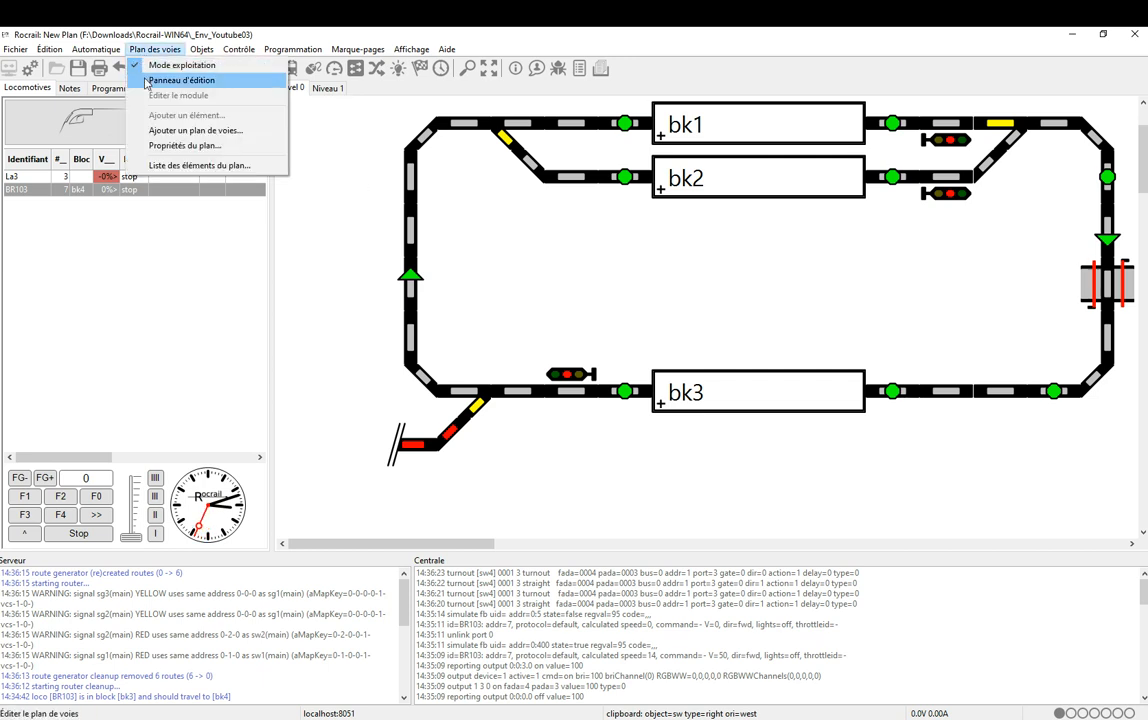
click(157, 82)
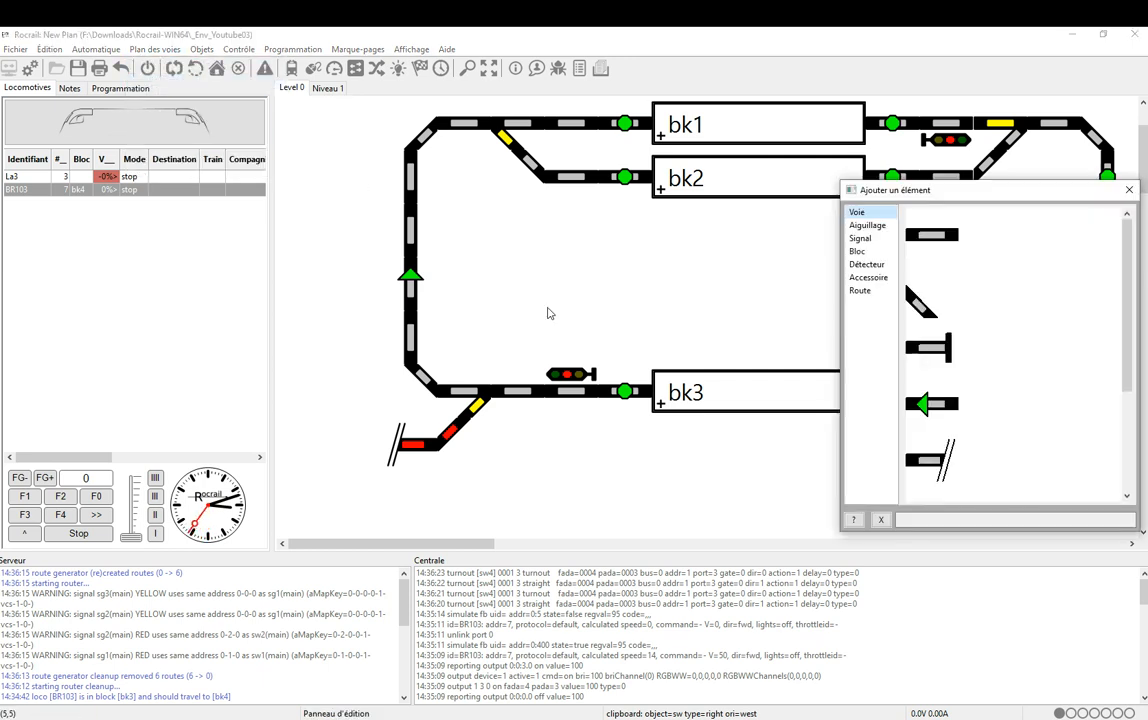
click(410, 183)
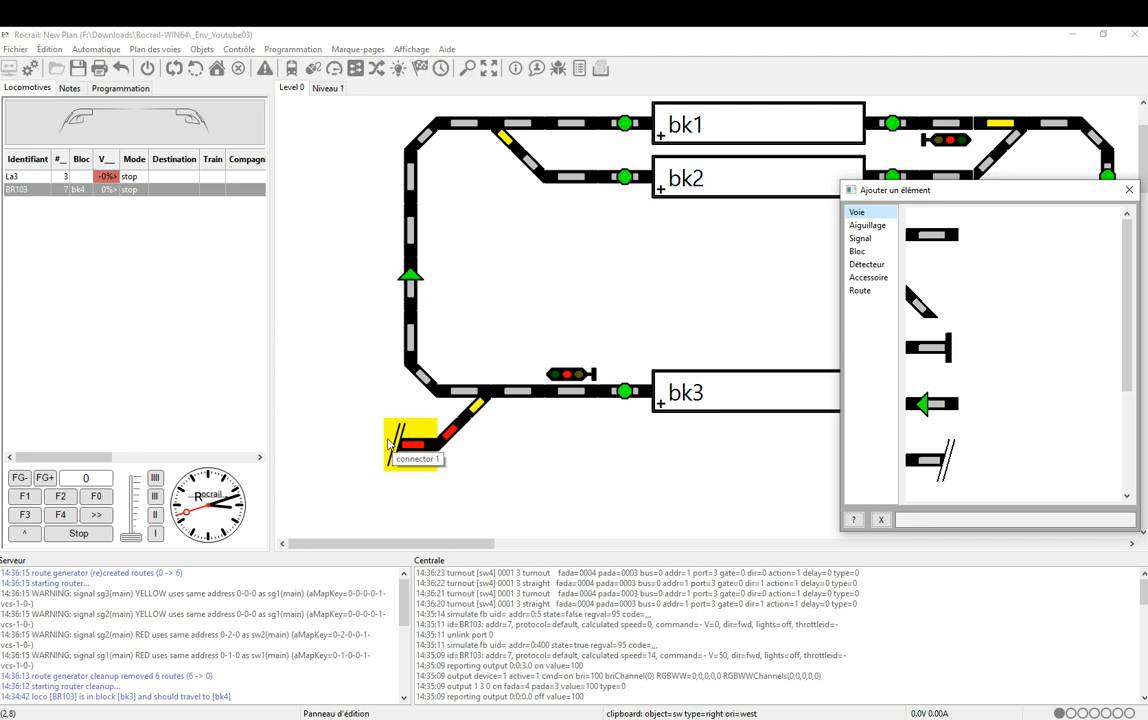
click(327, 87)
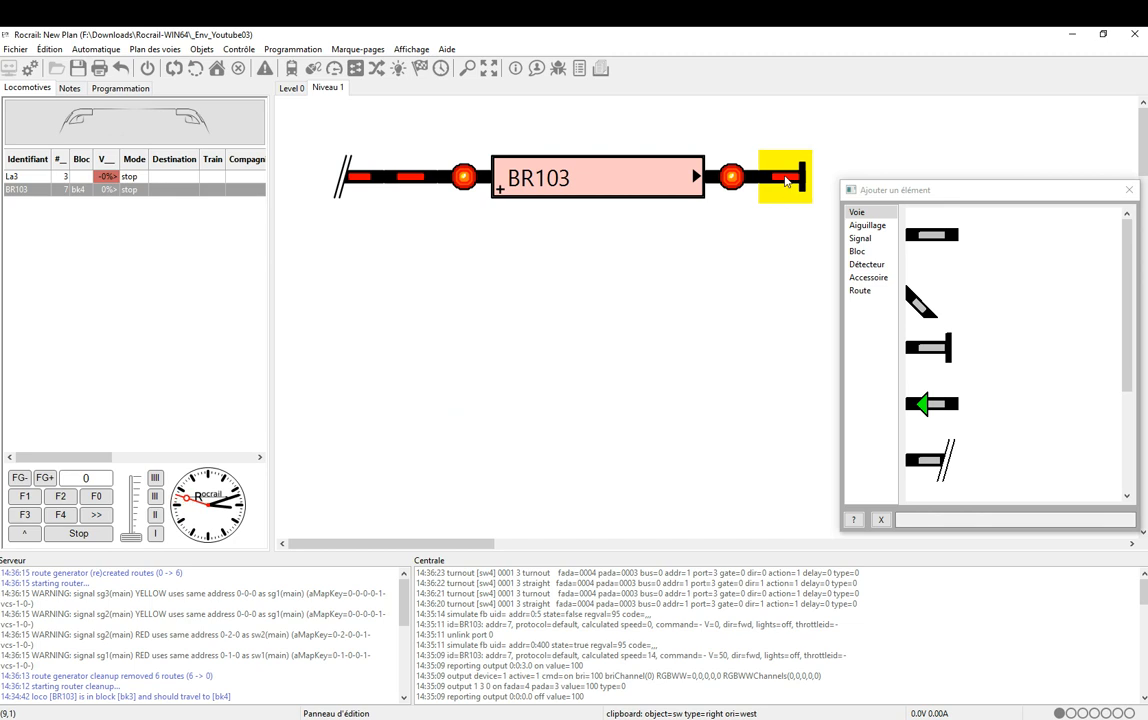
drag(796, 181, 742, 341)
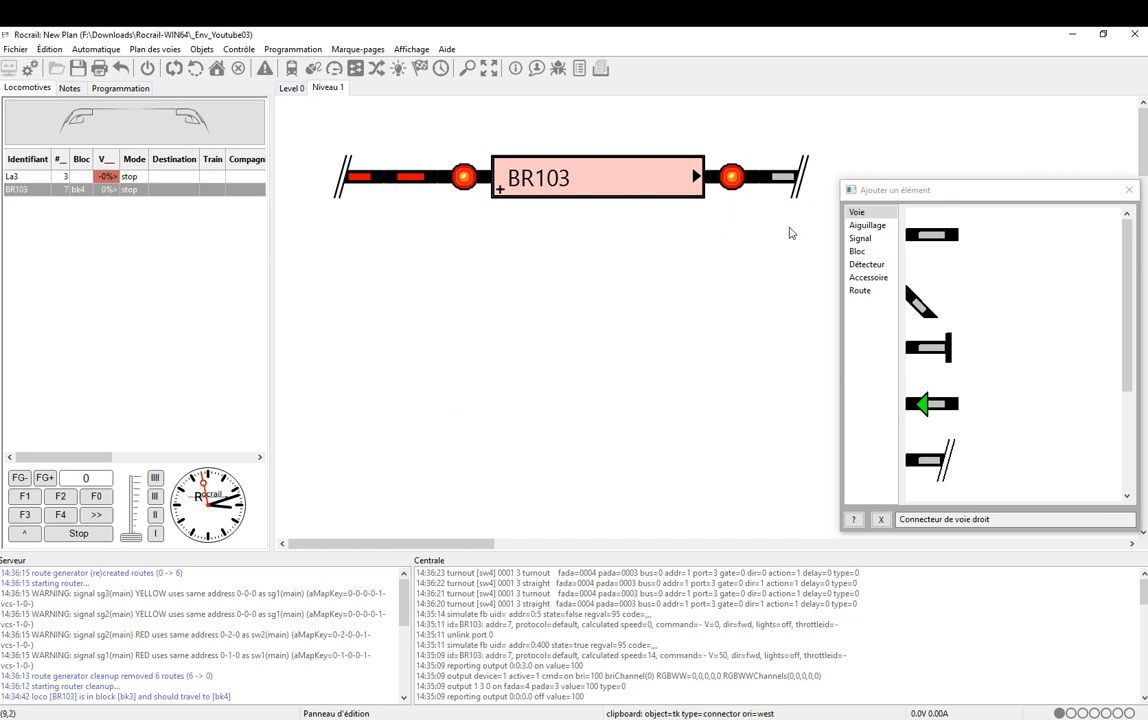
- On Level 0, remove the vertical straight track directly below the loop's upper-left curve
click(291, 88)
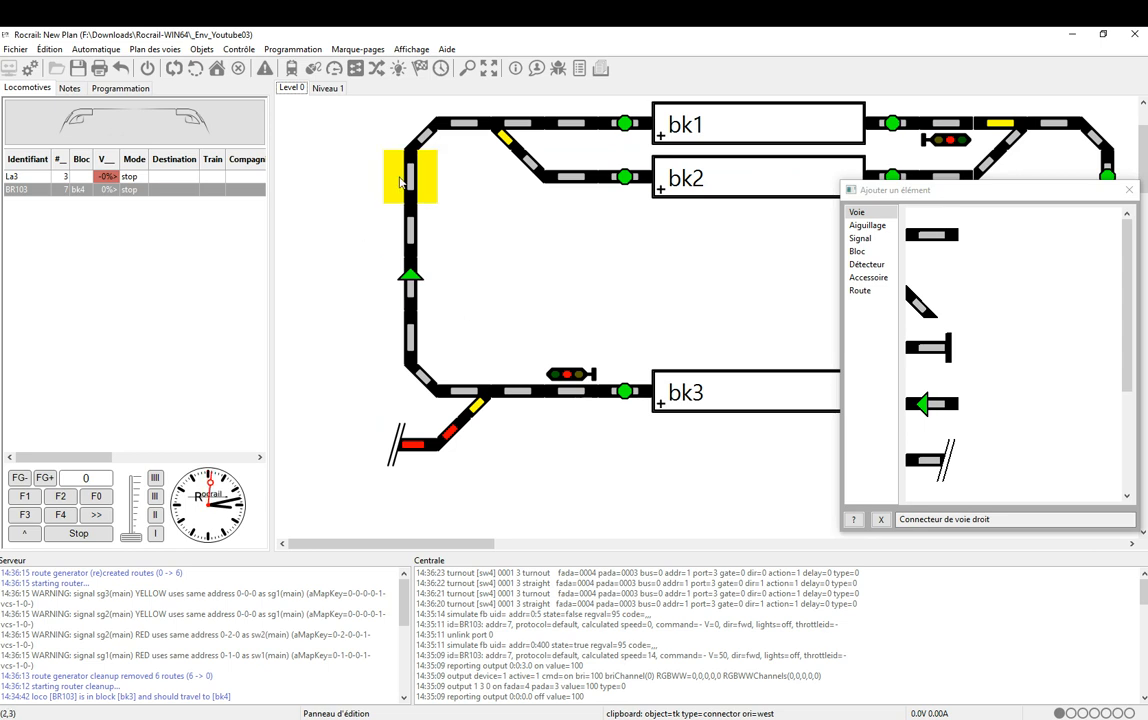
drag(409, 180, 524, 245)
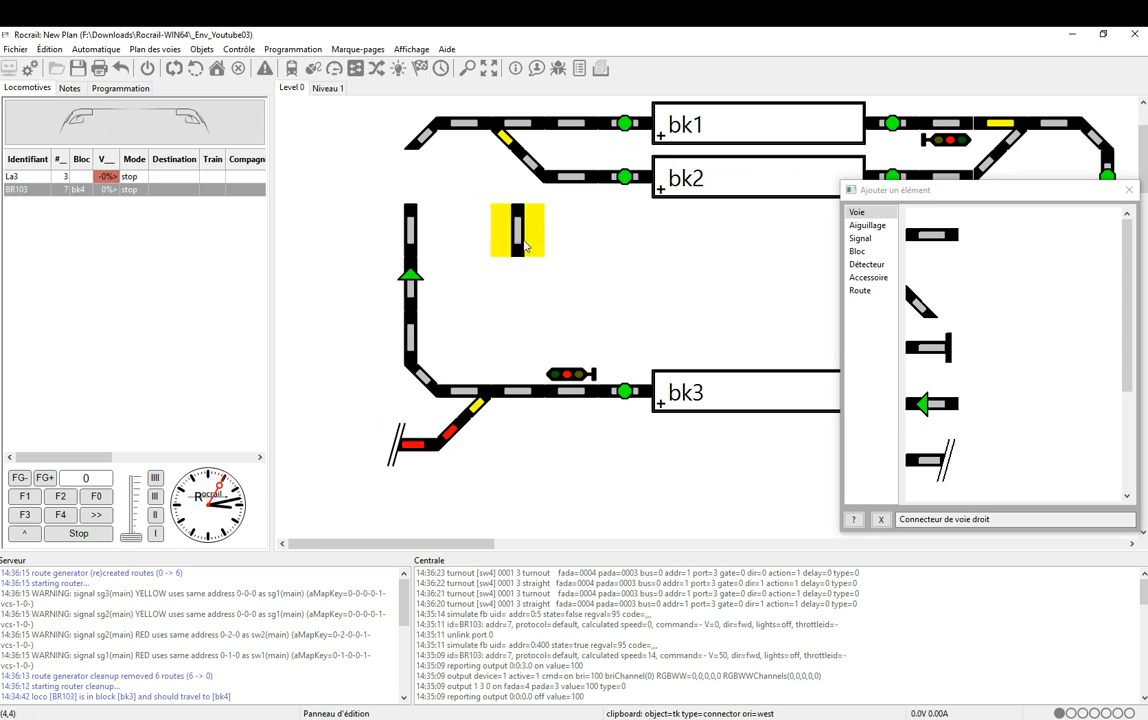
key(Delete)
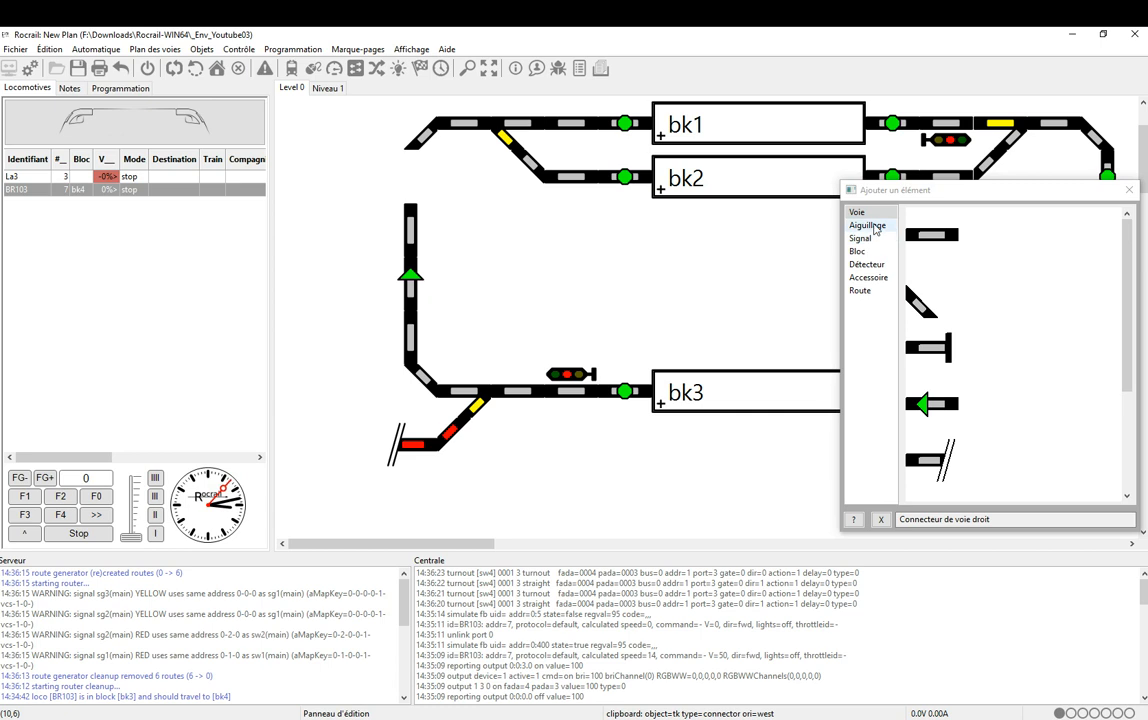
- Place a straight track connector one column outside the loop's left side and rotate it so its track end faces up
drag(930, 460, 345, 233)
click(346, 235)
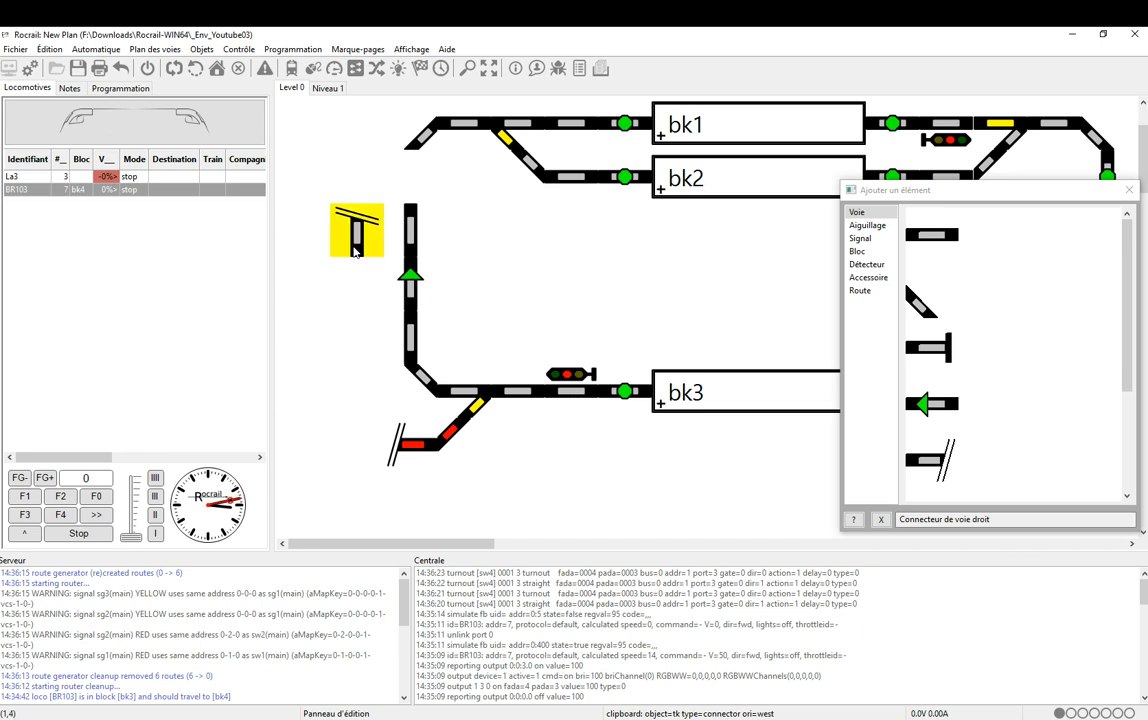
click(356, 232)
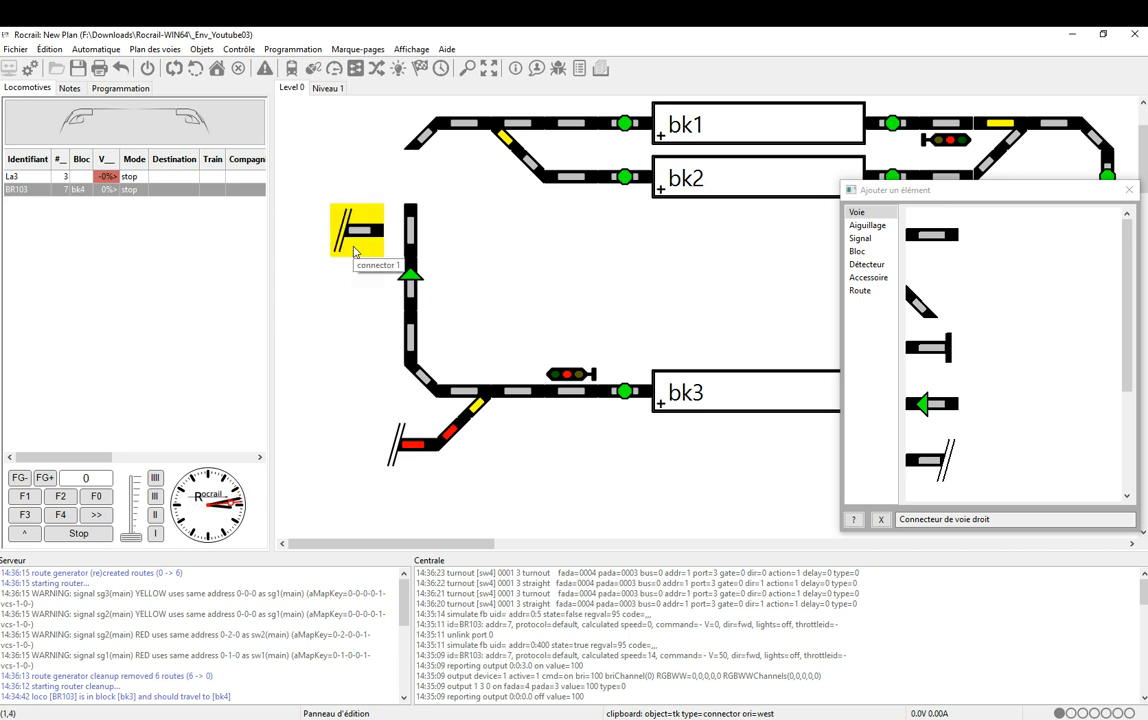
- Fill the gap in the loop's left side with a right turnout, rotated so its branch heads outward
click(866, 226)
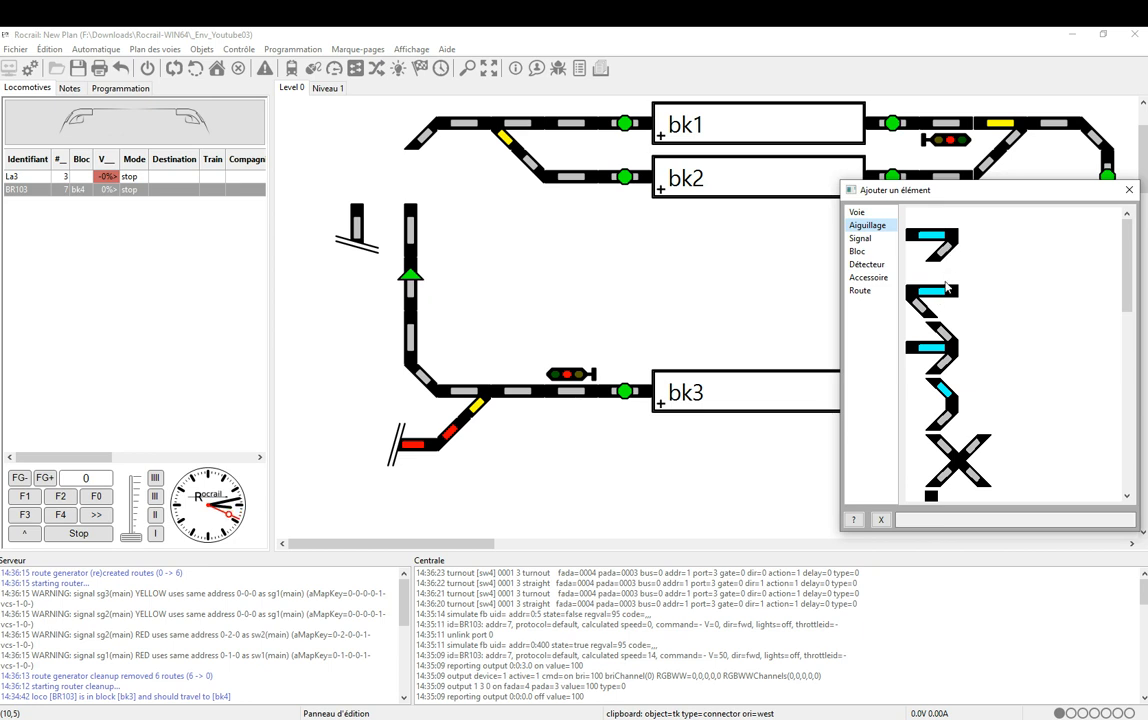
drag(950, 252, 403, 180)
click(403, 180)
click(403, 180)
click(403, 180)
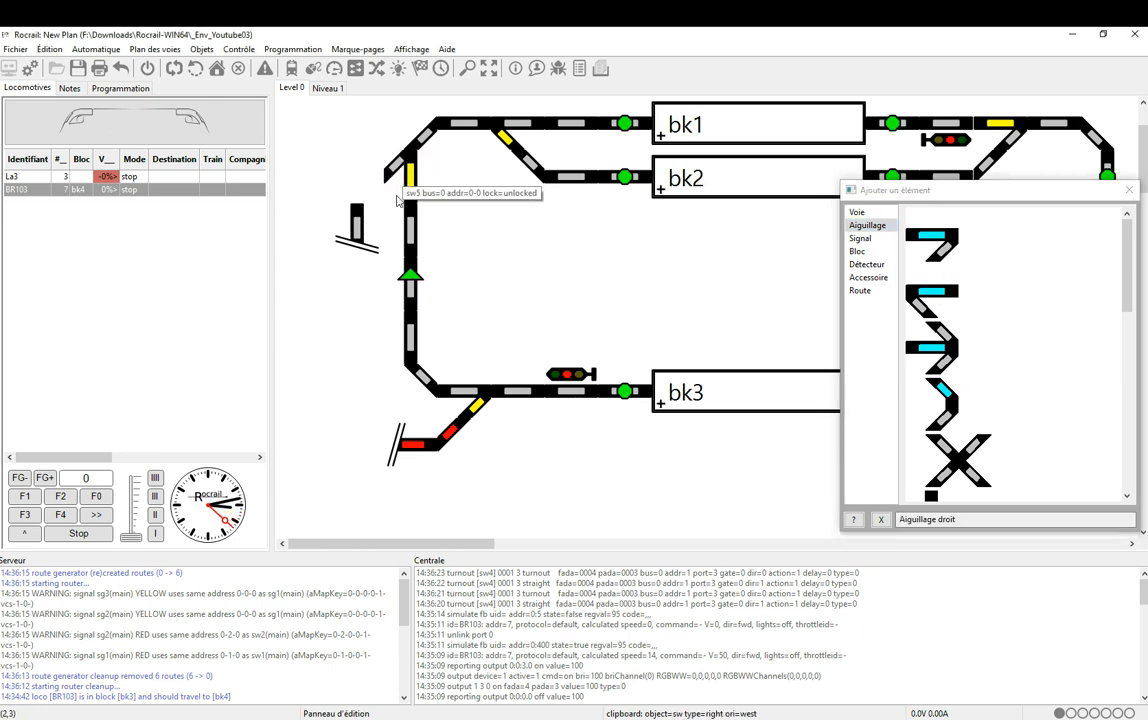
- Add a curved track between the new turnout's branch and the connector, rotated to join the two
click(857, 212)
drag(942, 291, 370, 190)
click(370, 190)
click(370, 190)
click(370, 190)
click(370, 190)
click(370, 190)
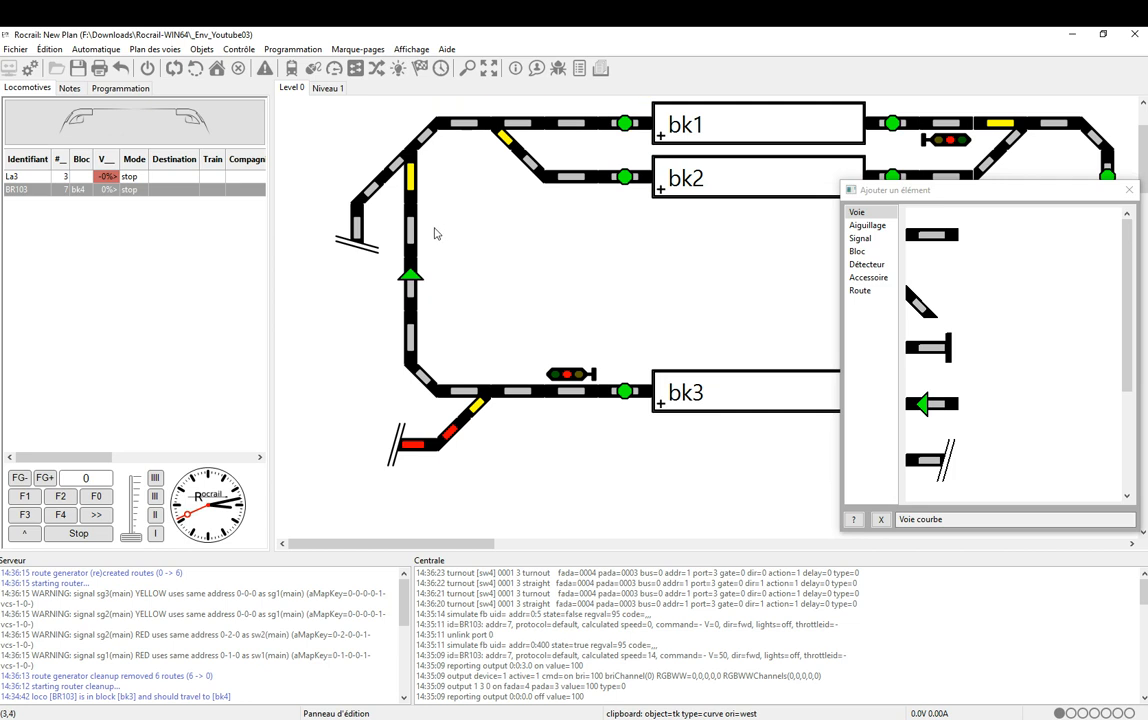
- Check the new Level 0 connector's number in its properties without changing anything
double_click(364, 237)
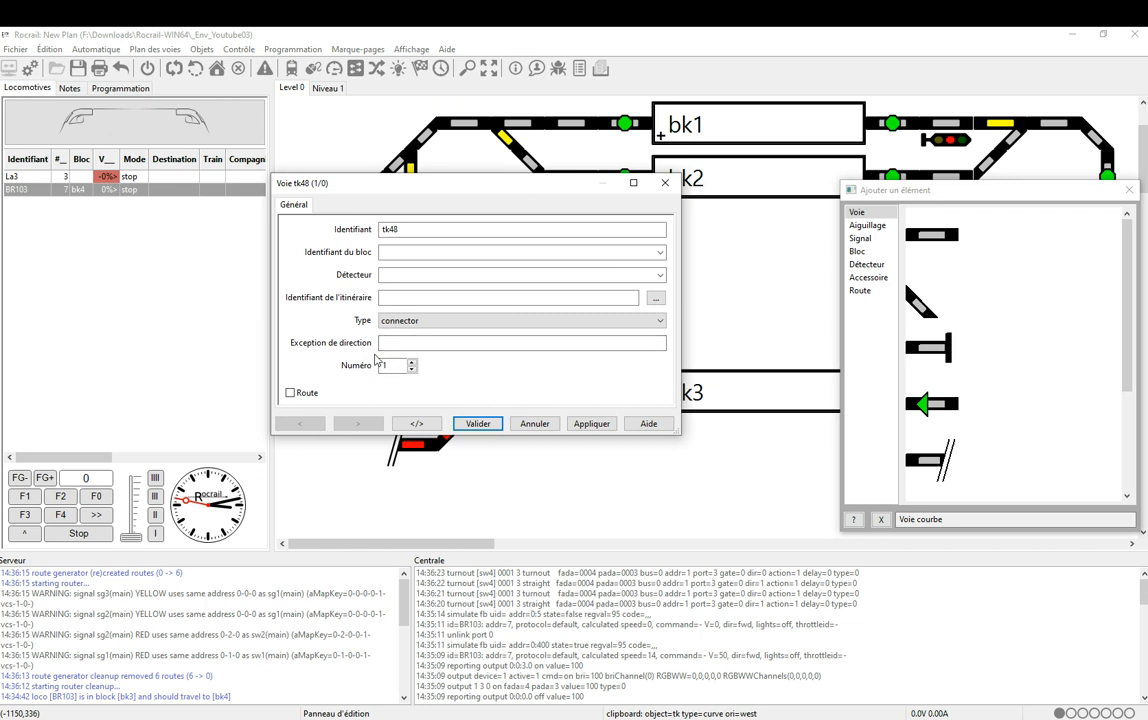
click(540, 425)
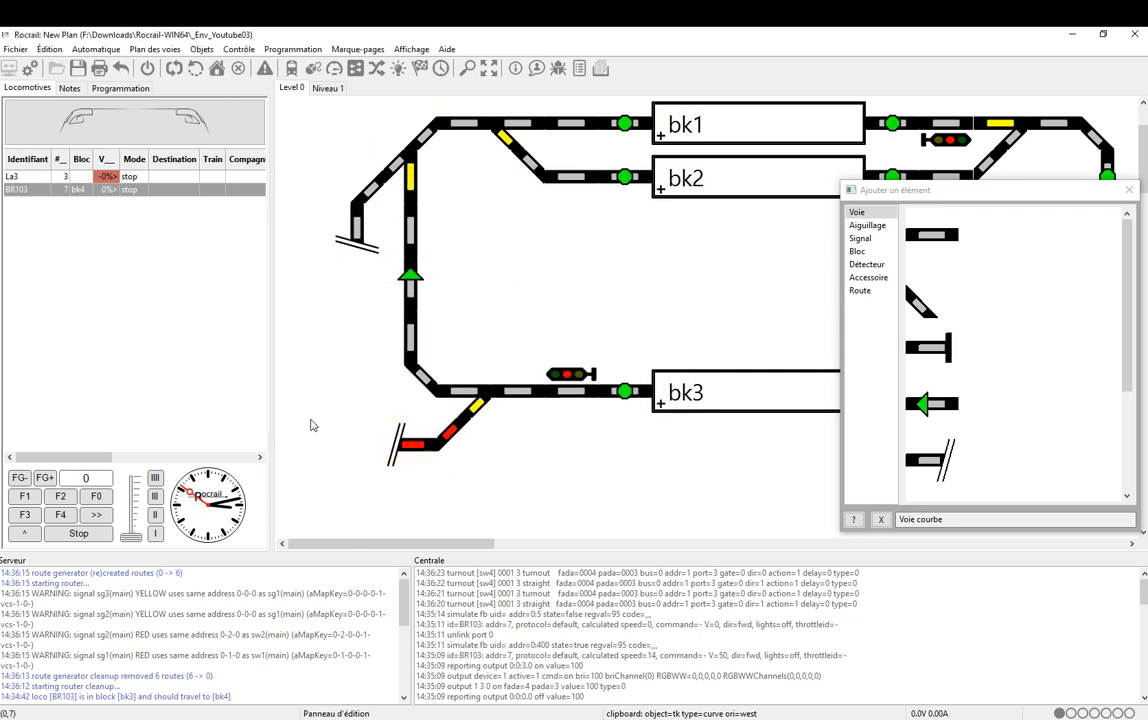
click(470, 428)
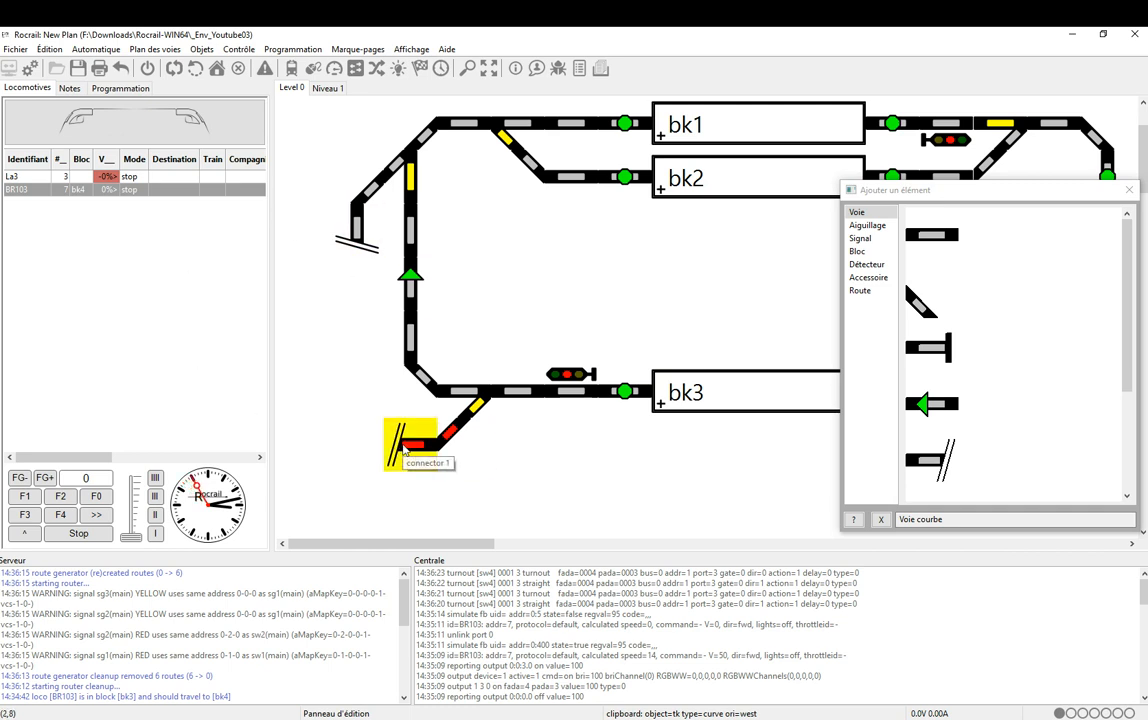
- Set the number of the new connector beyond BR103's block on Niveau 1 to 2
click(326, 88)
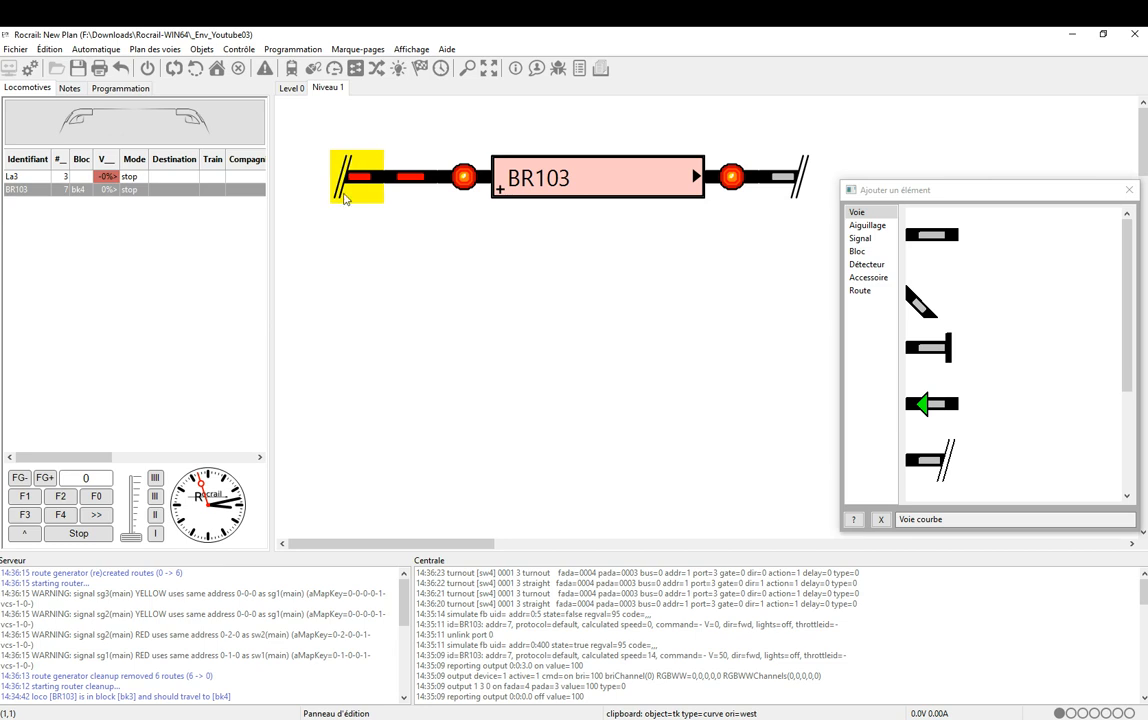
double_click(784, 180)
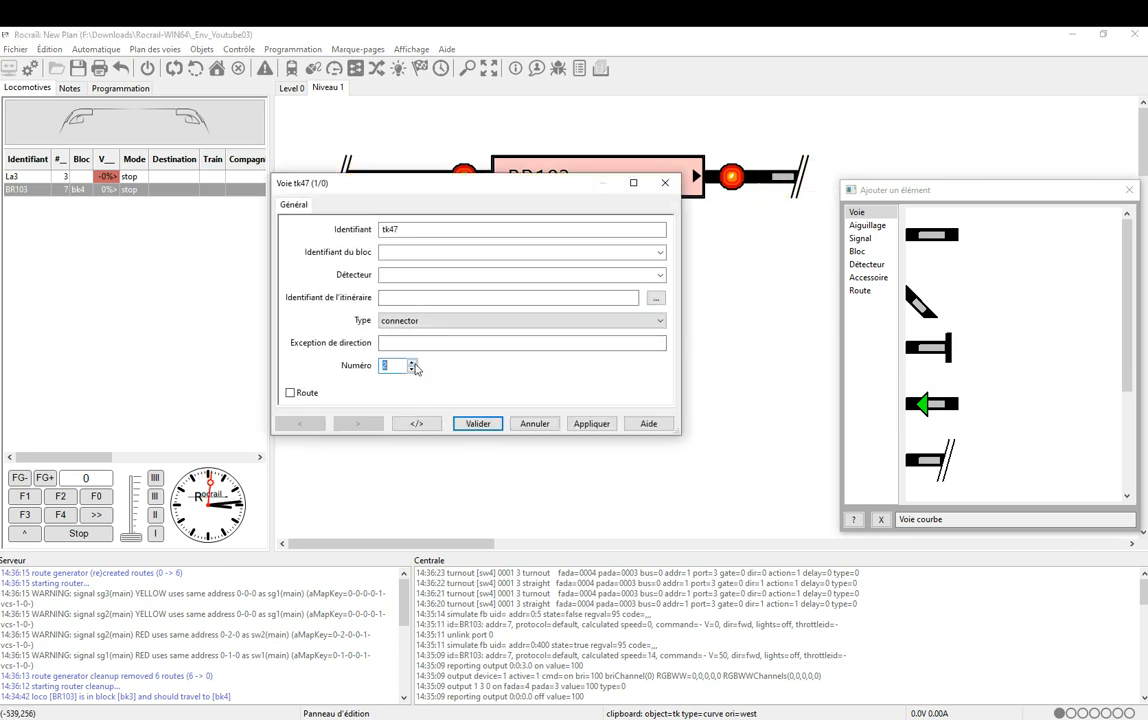
click(476, 424)
- Set the number of the new connector on Level 0, beside the added turnout, to 2
click(296, 90)
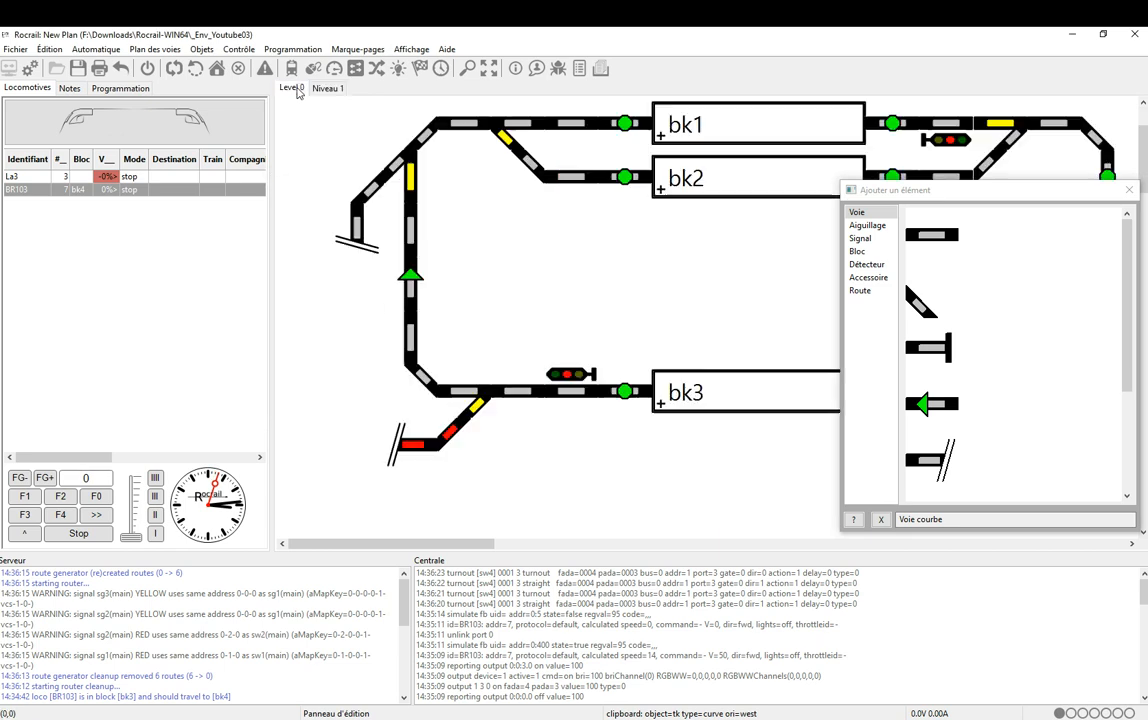
double_click(352, 247)
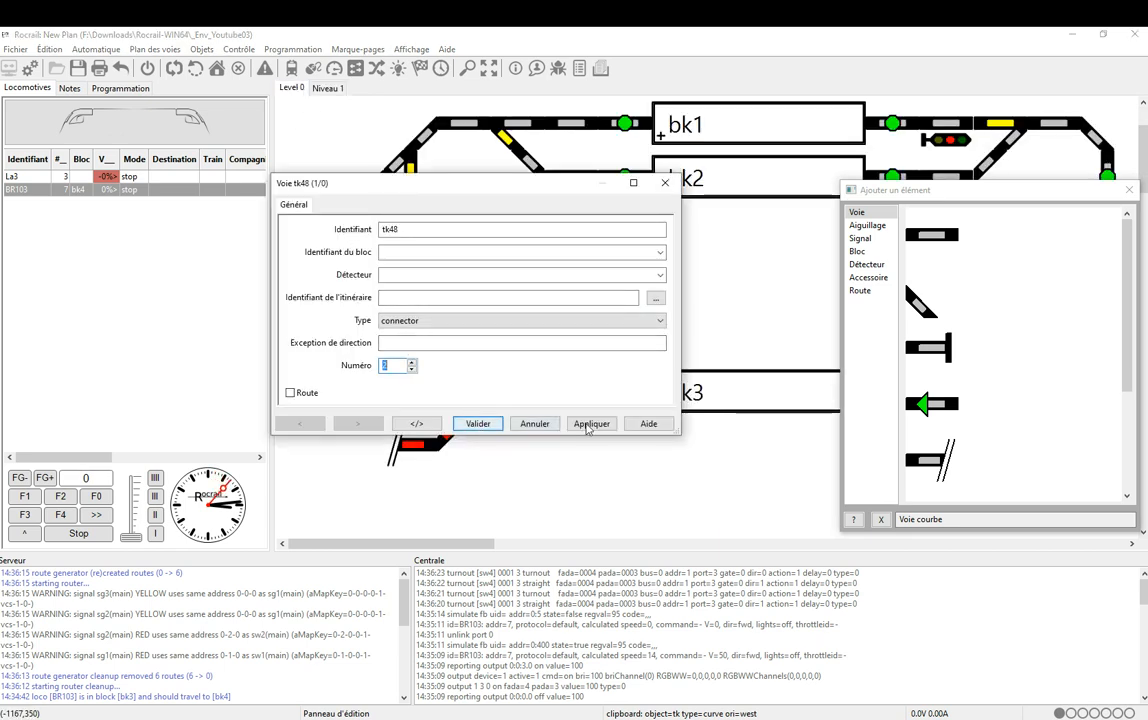
click(474, 423)
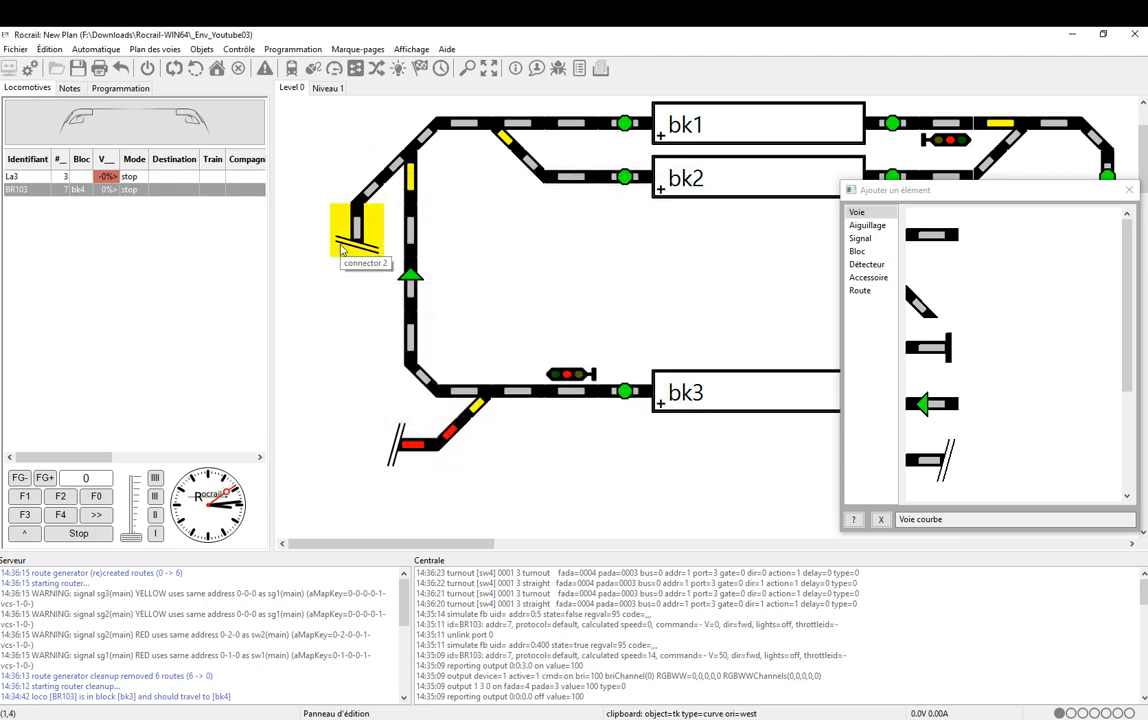
- Return the plan to operating mode and follow connectors 1 and 2 between Level 0 and Niveau 1
click(155, 49)
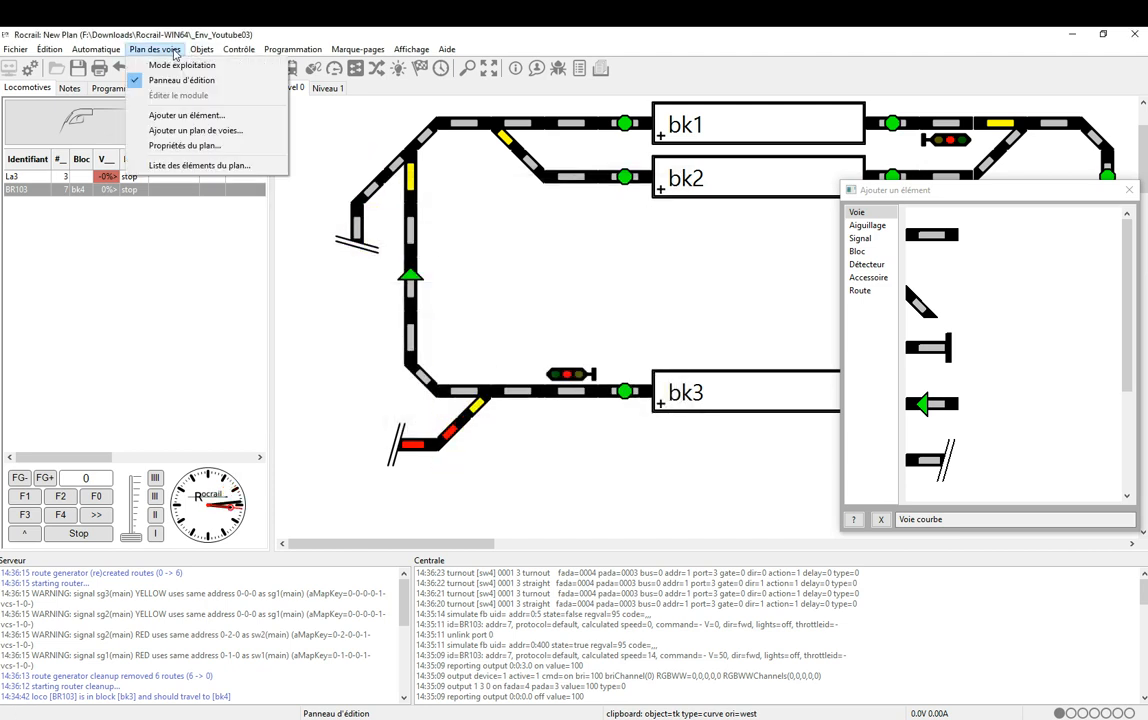
click(172, 64)
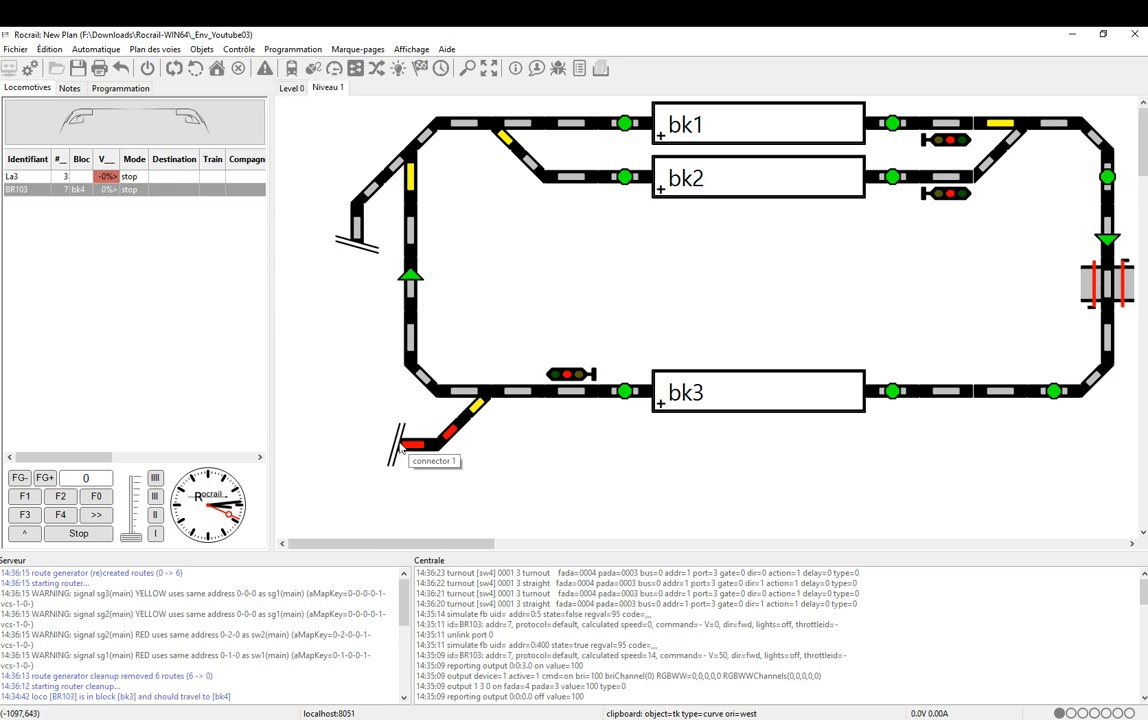
click(399, 448)
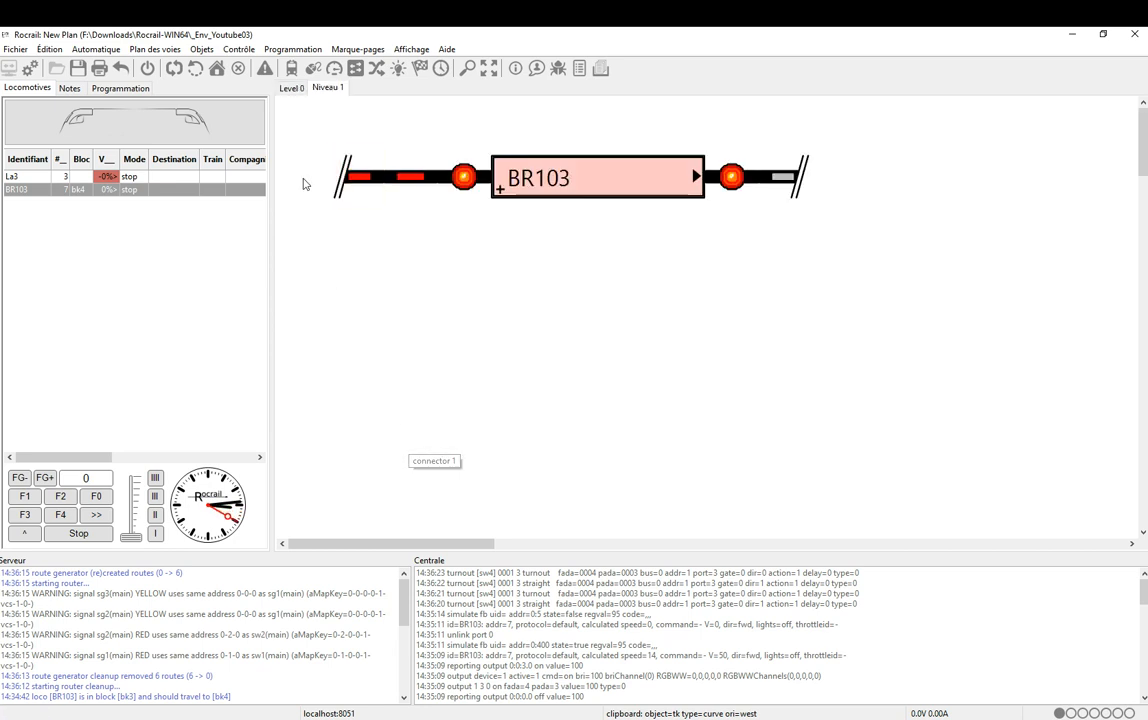
click(796, 182)
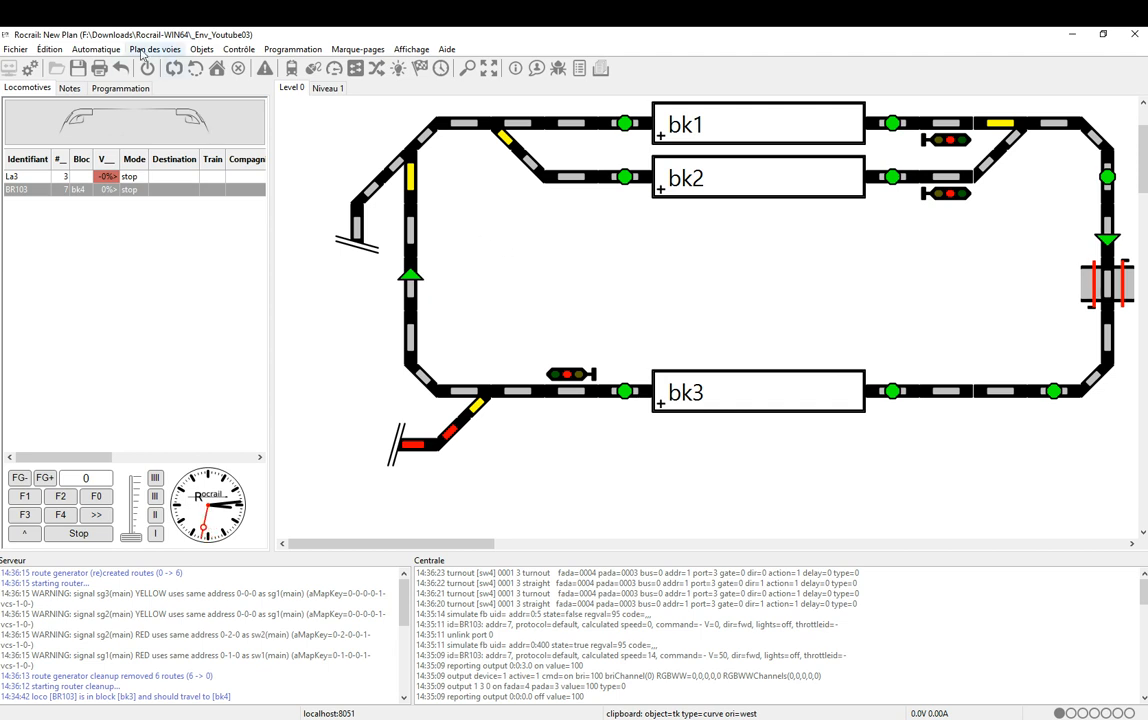
- Run the router's route calculation for the modified track plan
click(22, 52)
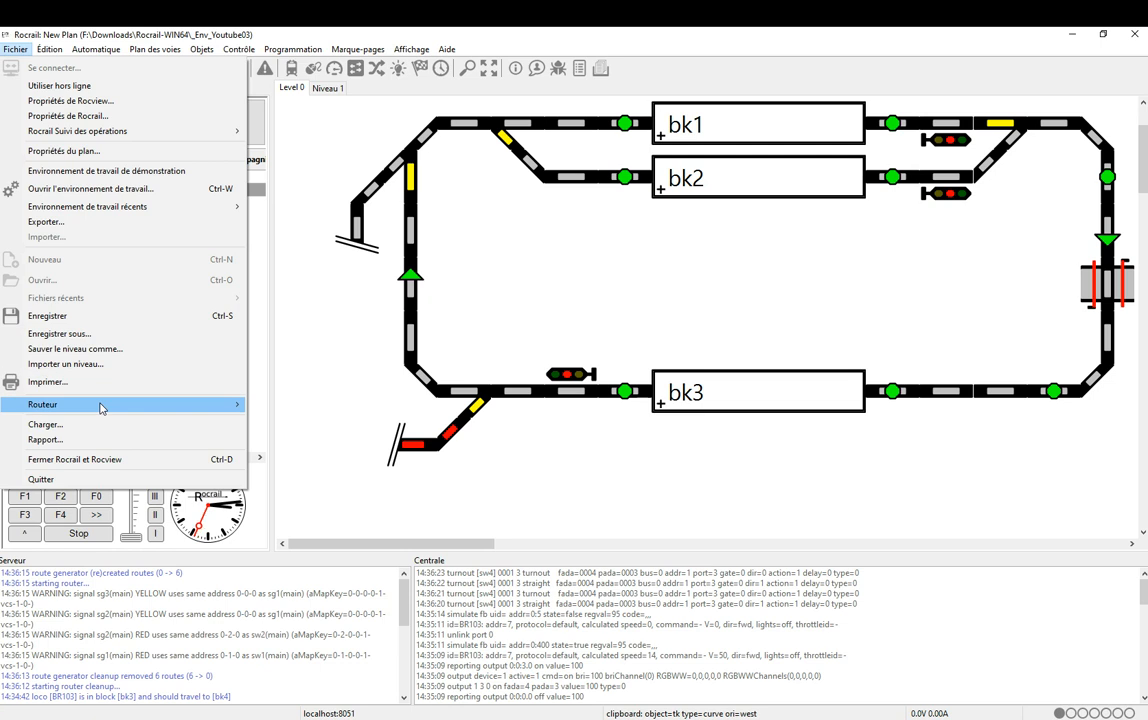
mouse_move(112, 408)
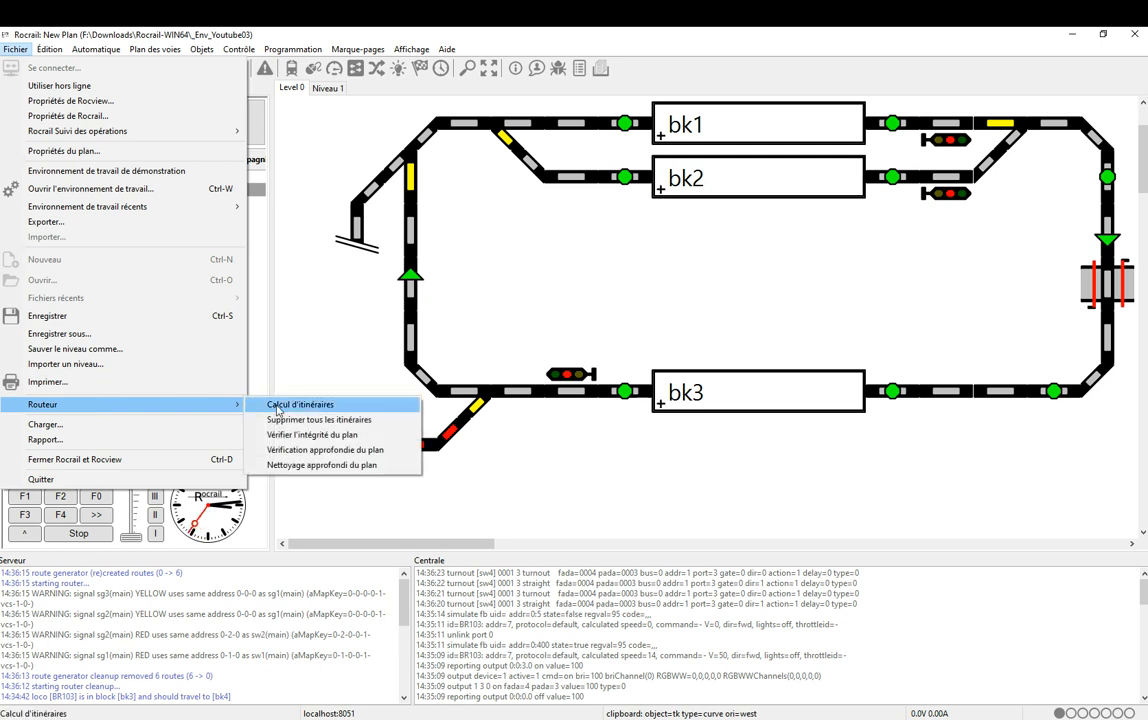
click(278, 408)
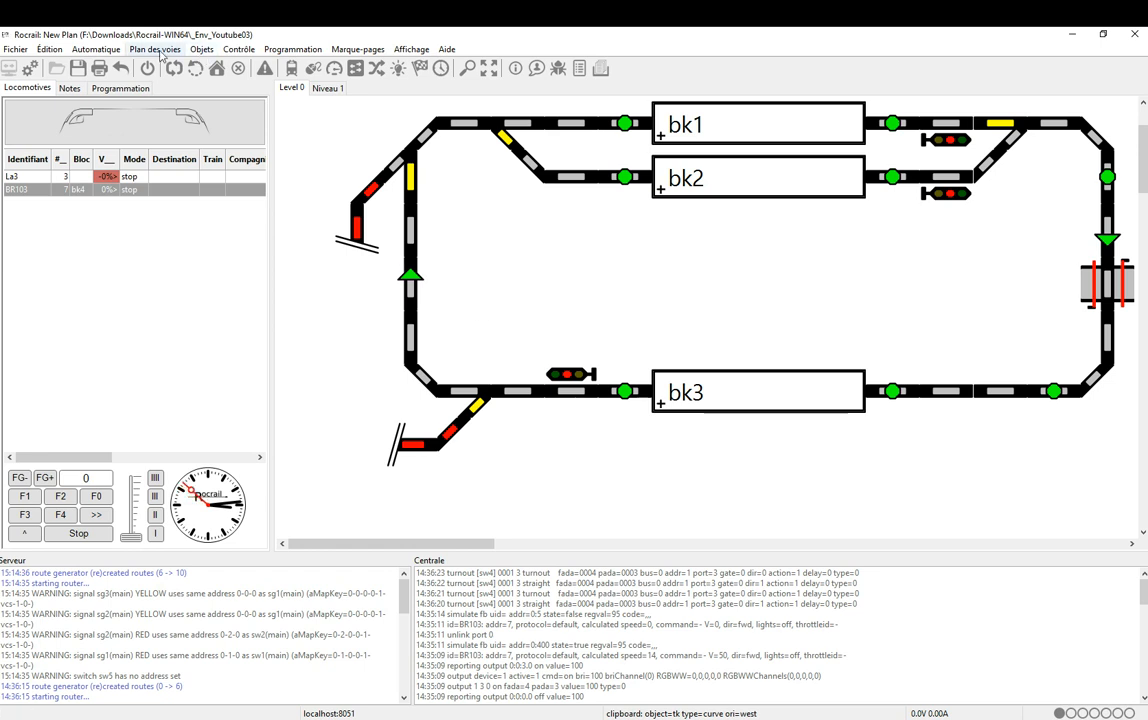
- Turn on automatic mode for the layout
click(158, 49)
click(155, 48)
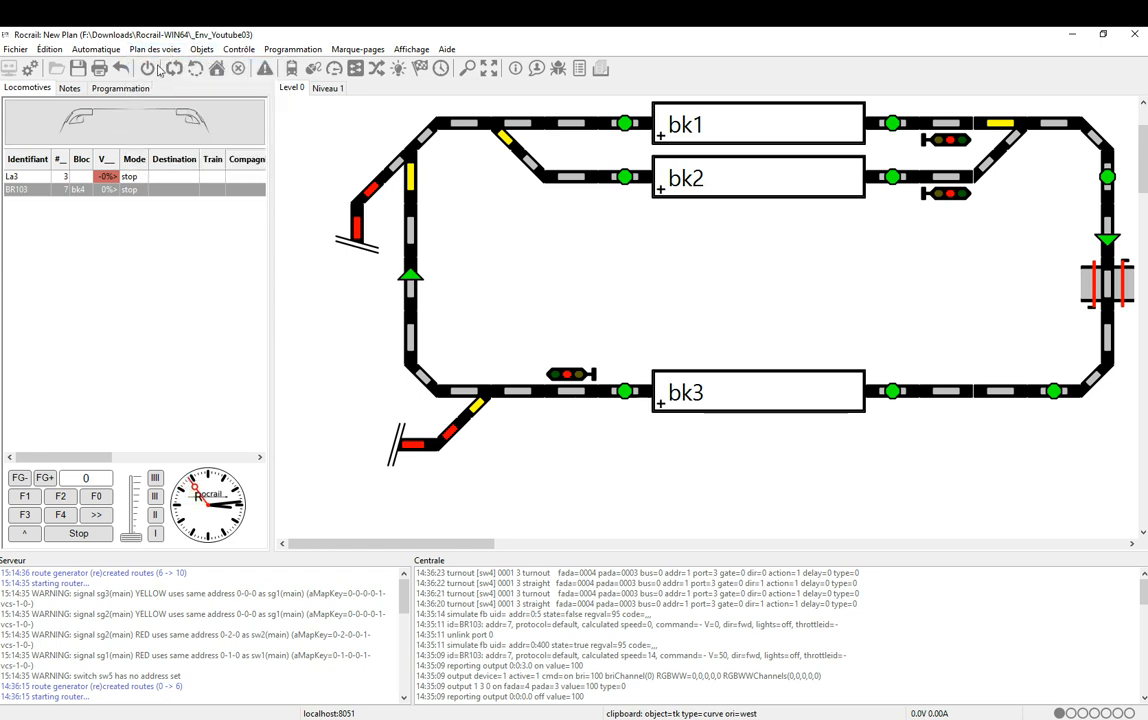
click(175, 70)
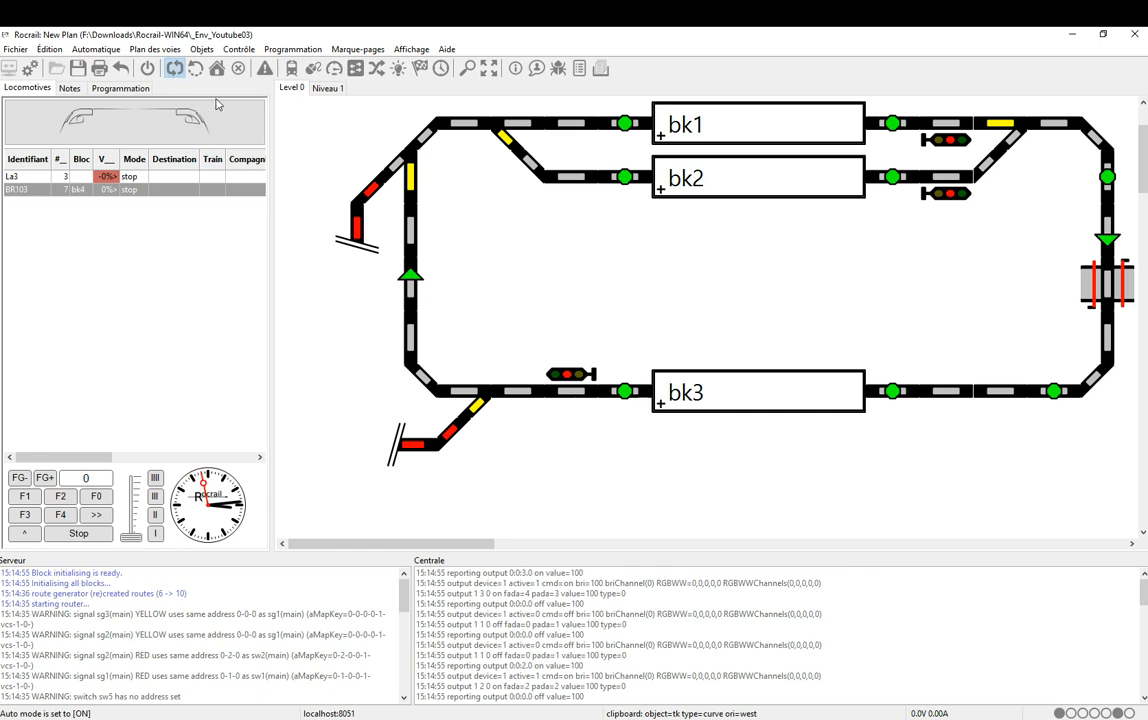
- Set bk2 as the destination of locomotive BR103, standing in block bk4 on Niveau 1
click(321, 90)
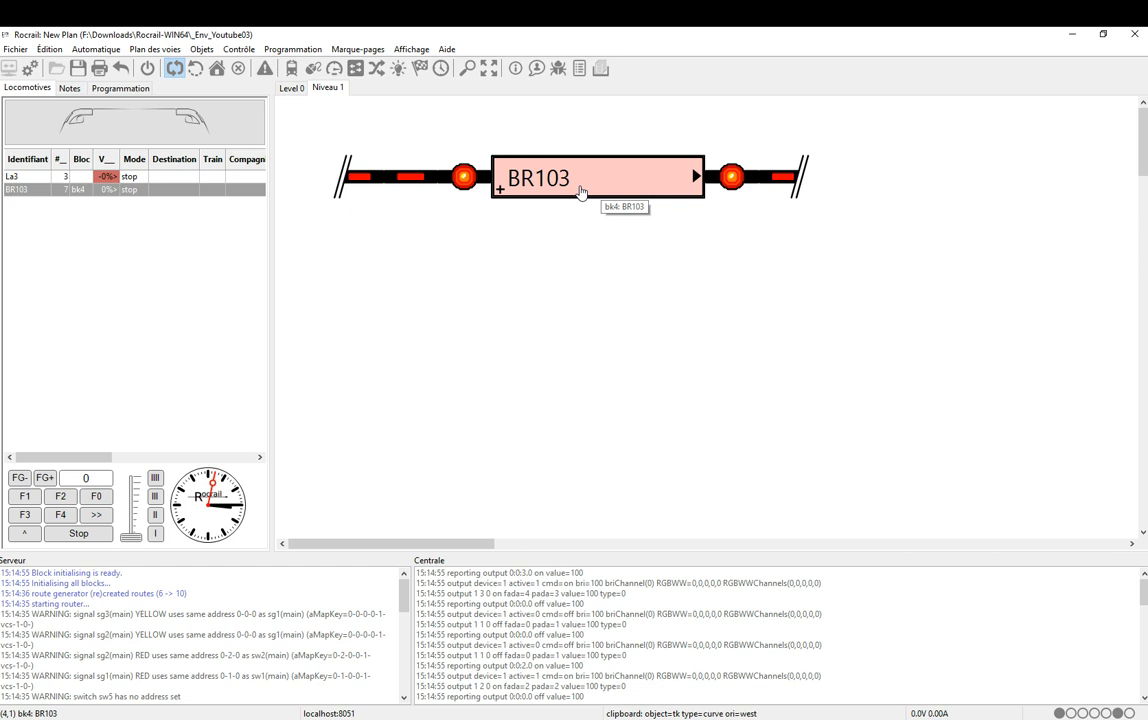
click(292, 88)
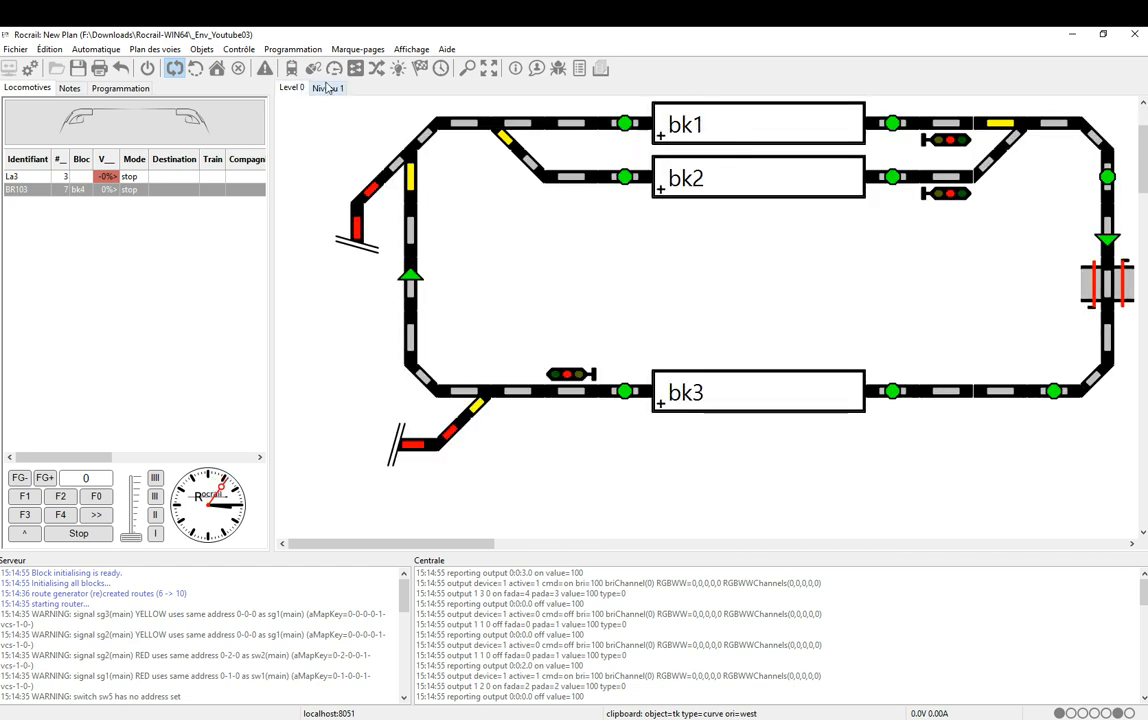
click(329, 89)
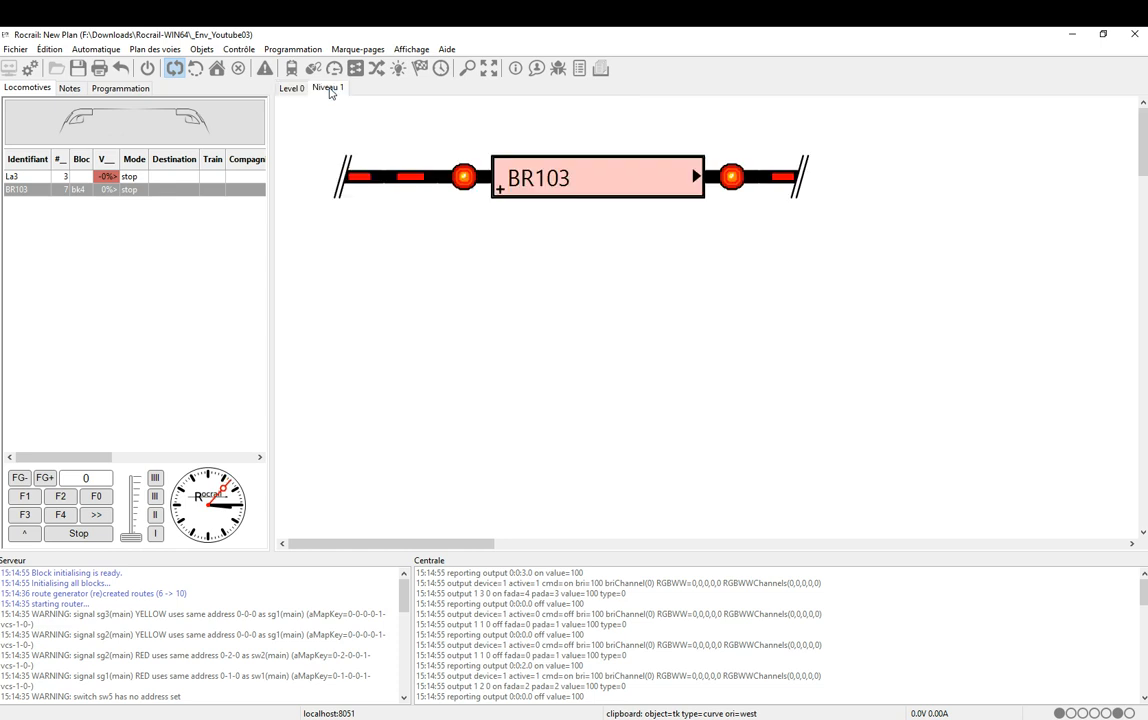
right_click(598, 188)
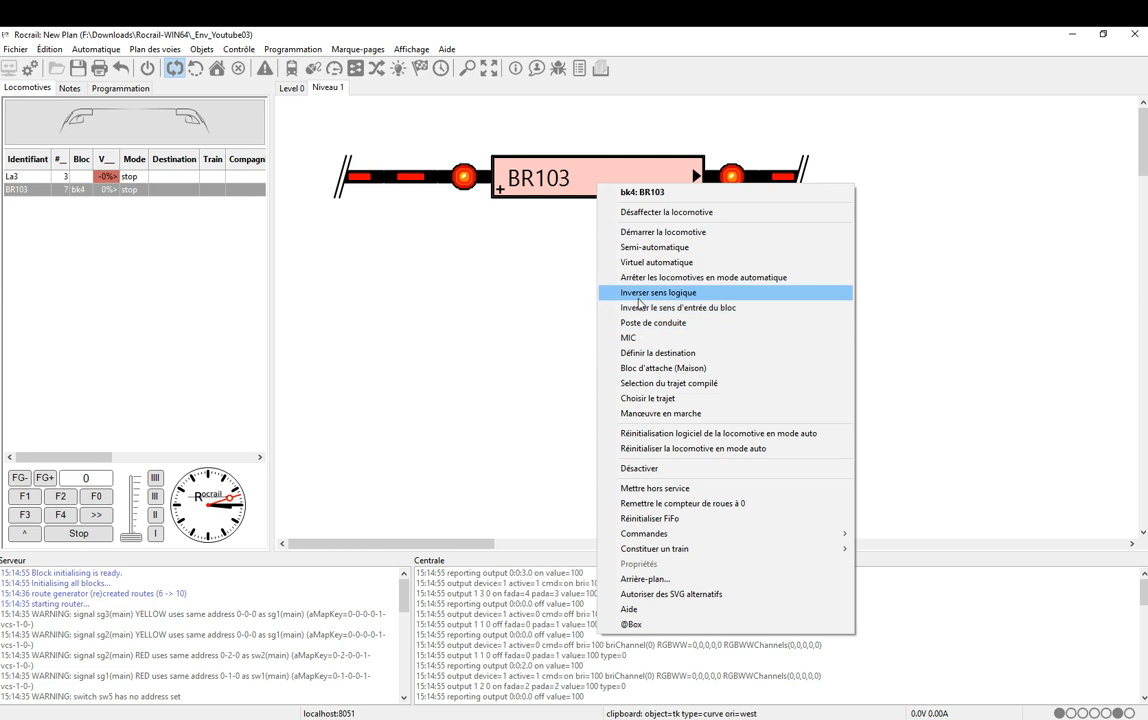
click(638, 355)
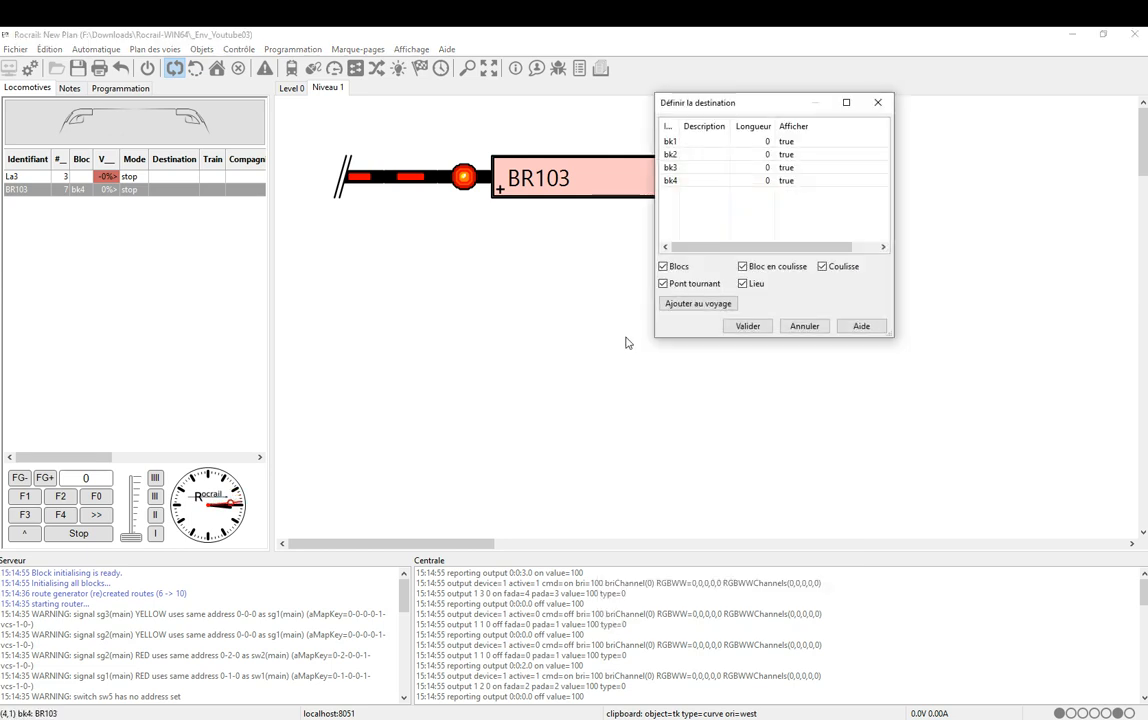
double_click(693, 155)
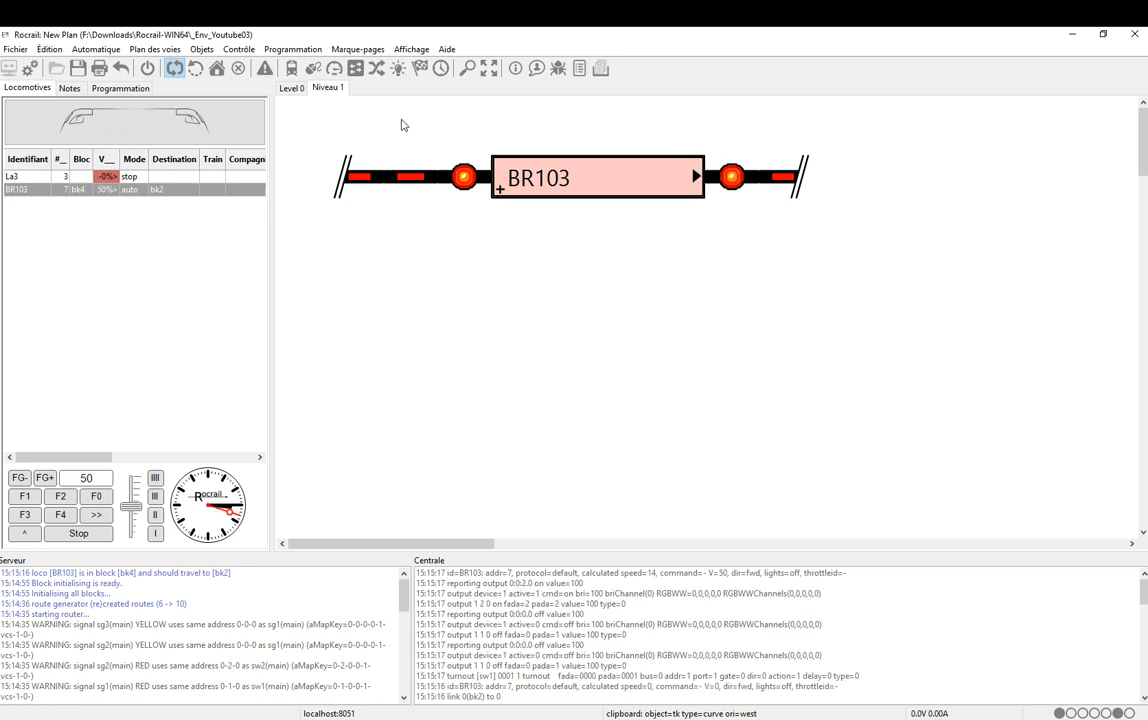
- Simulate BR103's arrival in bk2 on Level 0 by triggering the block's entry and in sensors, and reset the entry sensor
click(291, 87)
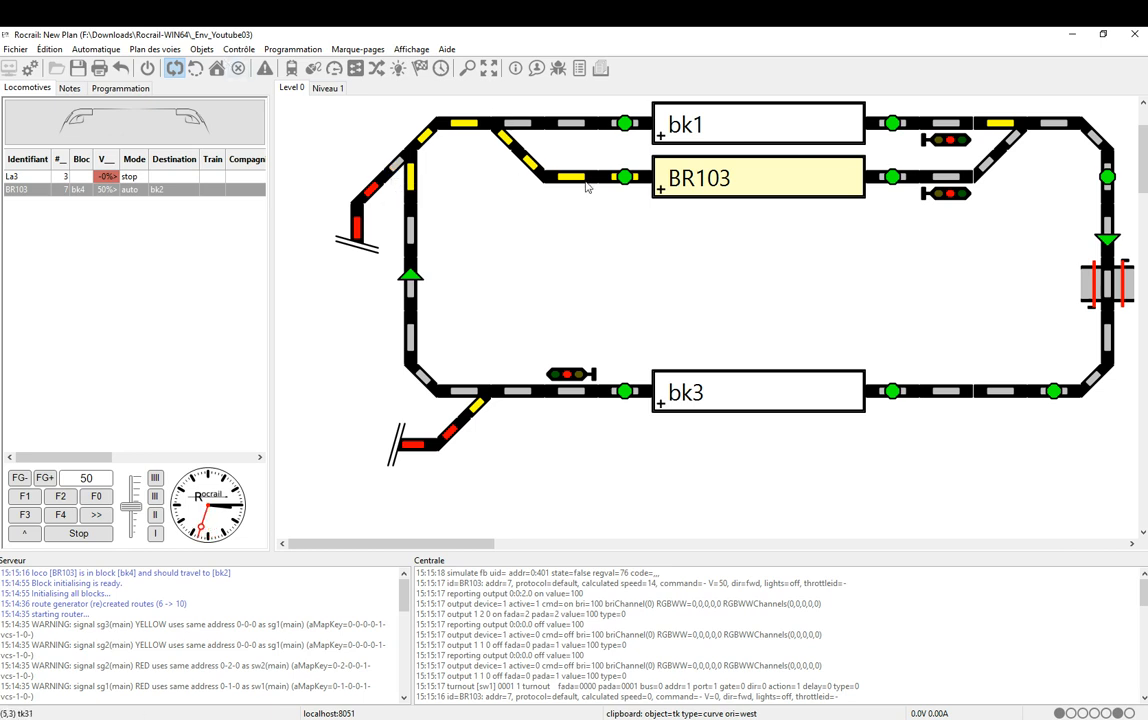
click(621, 180)
click(890, 180)
click(623, 178)
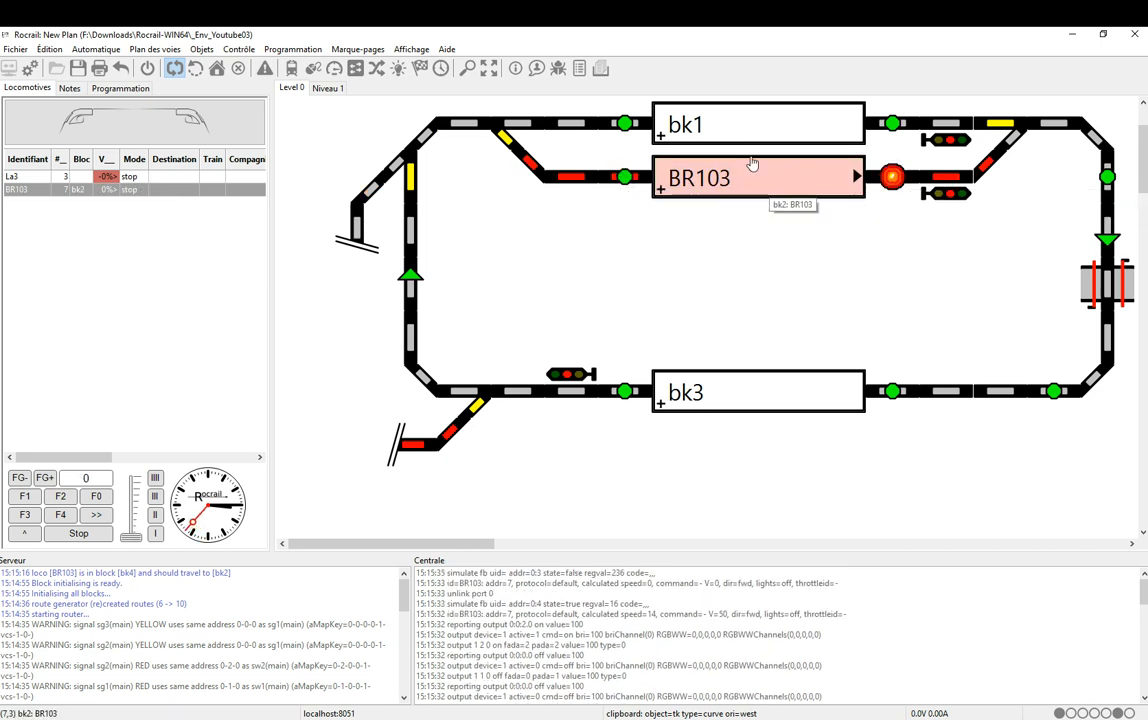
- Reset the bk4_in sensor on Niveau 1 and the bloc2_in sensor on Level 0
click(327, 88)
click(731, 177)
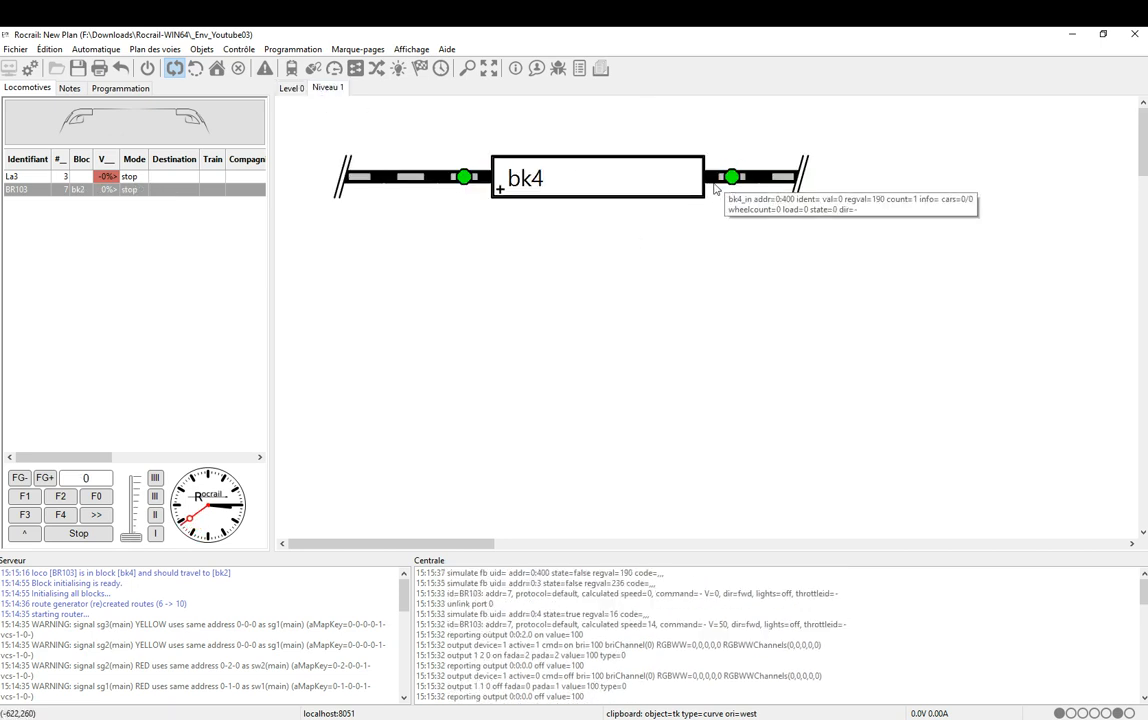
click(291, 88)
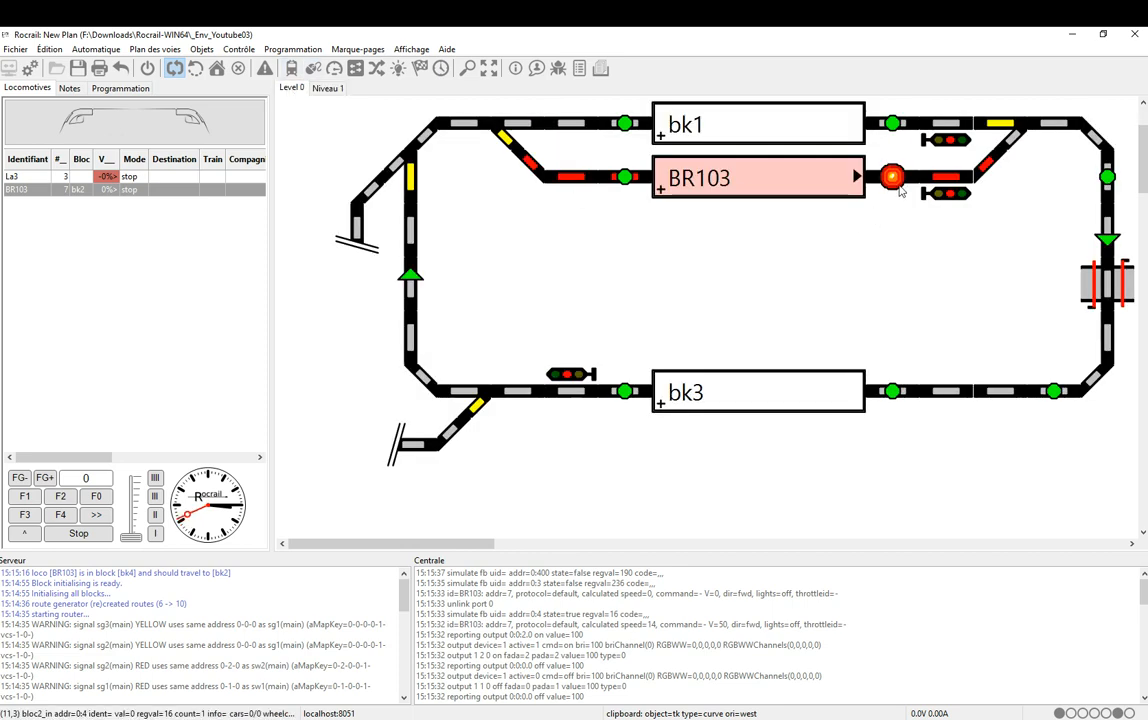
click(891, 177)
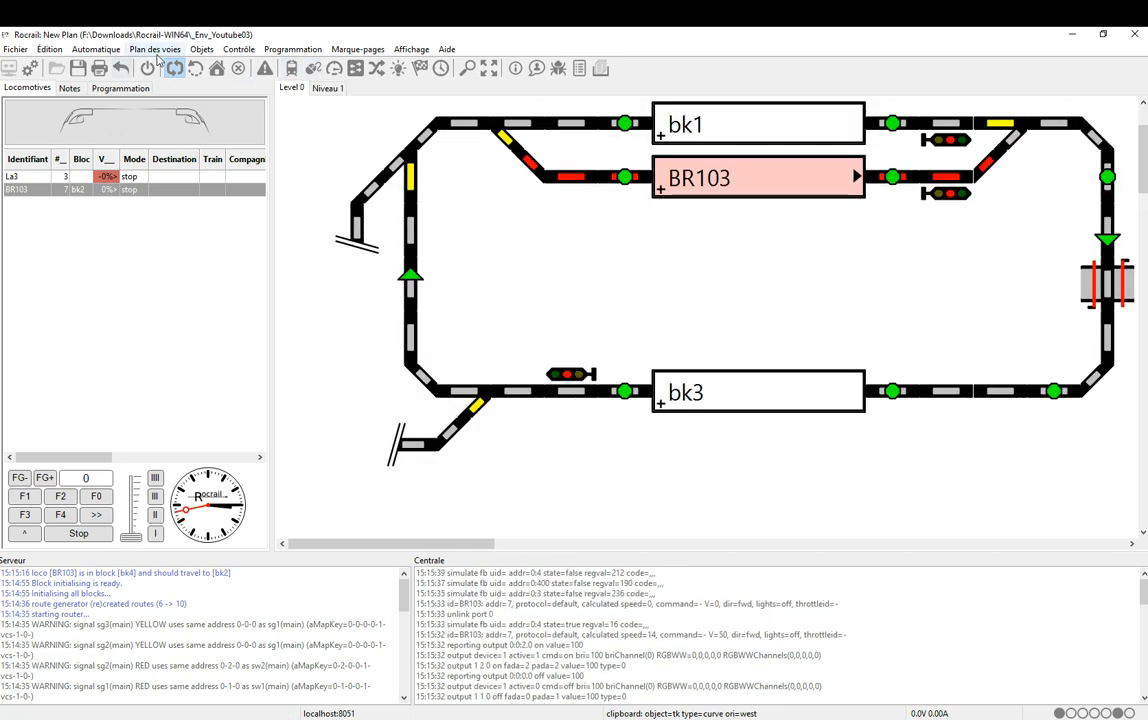
- Put the plan in editing mode and set the interface address of turnout sw5 to 5
click(155, 49)
click(160, 64)
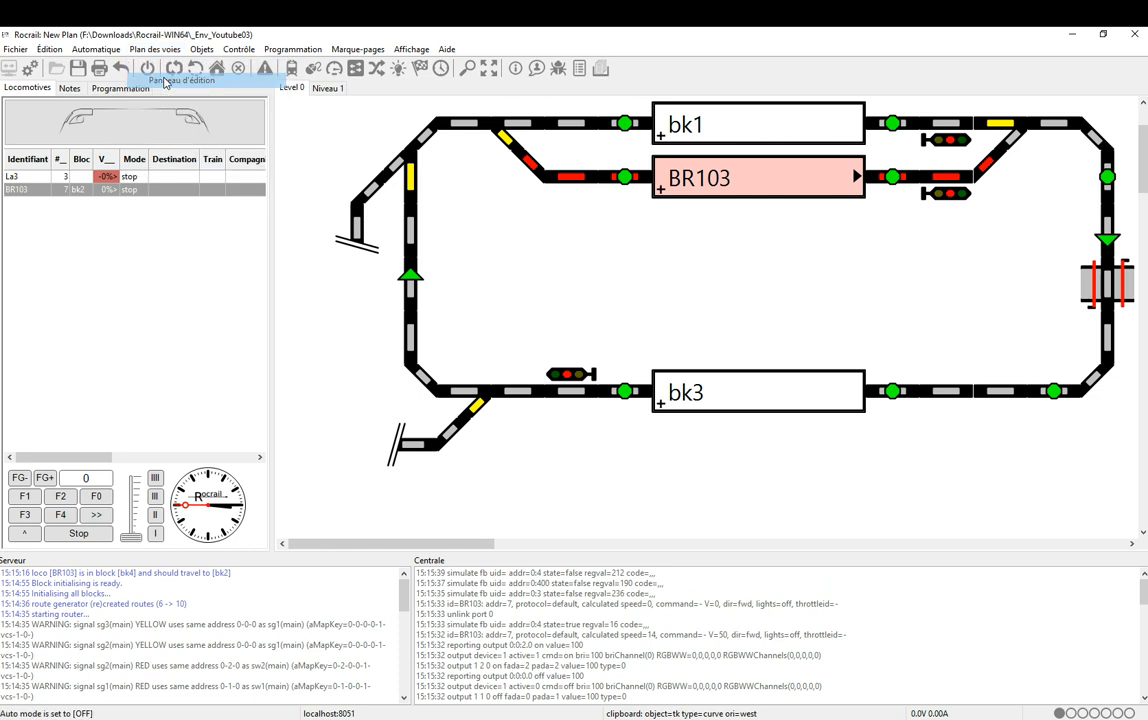
double_click(405, 170)
click(356, 175)
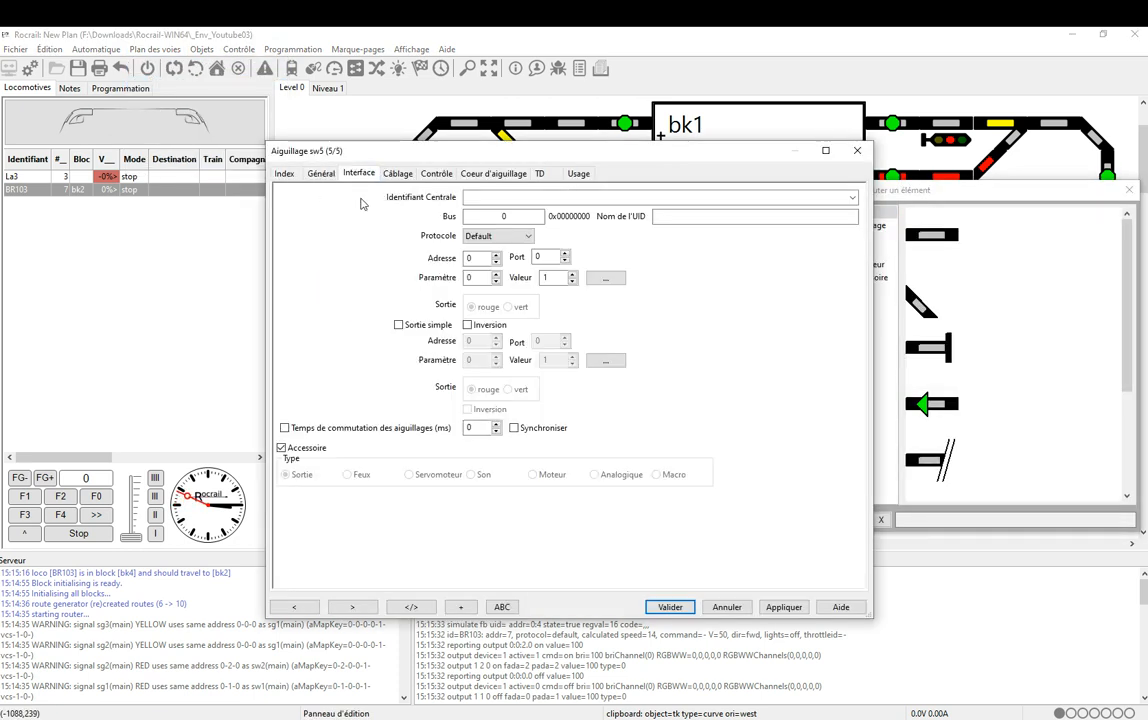
click(476, 258)
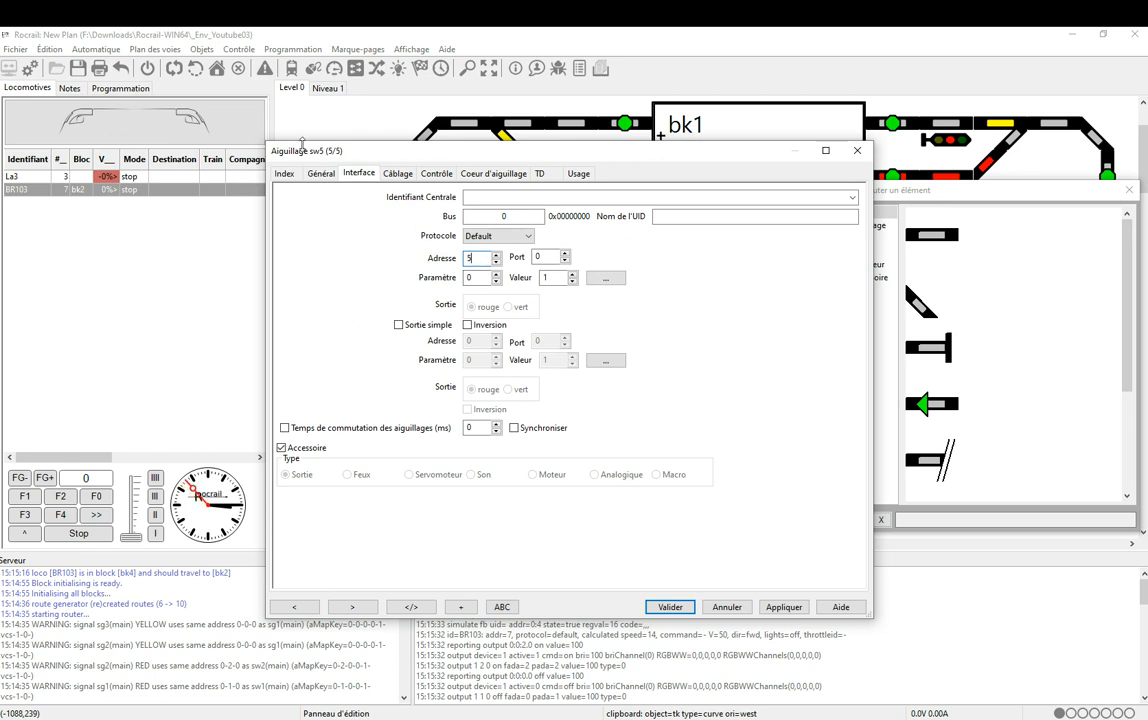
click(670, 607)
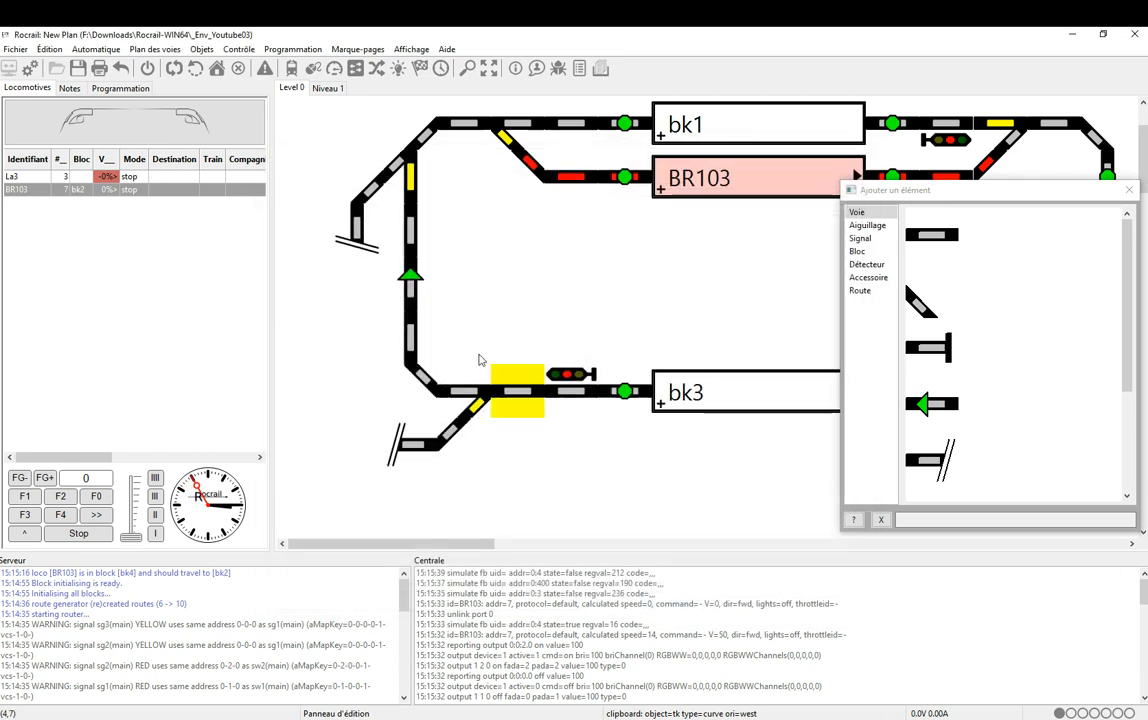
- Return the plan to operating mode and reactivate the automatic mode
click(402, 213)
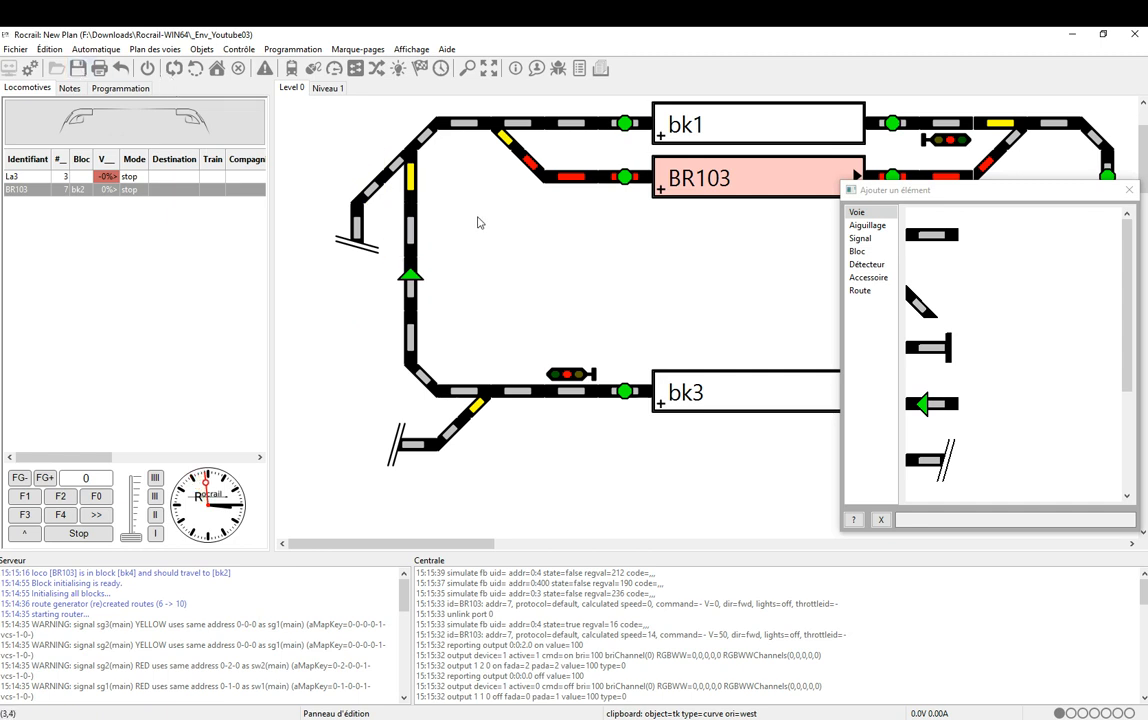
click(155, 49)
click(176, 66)
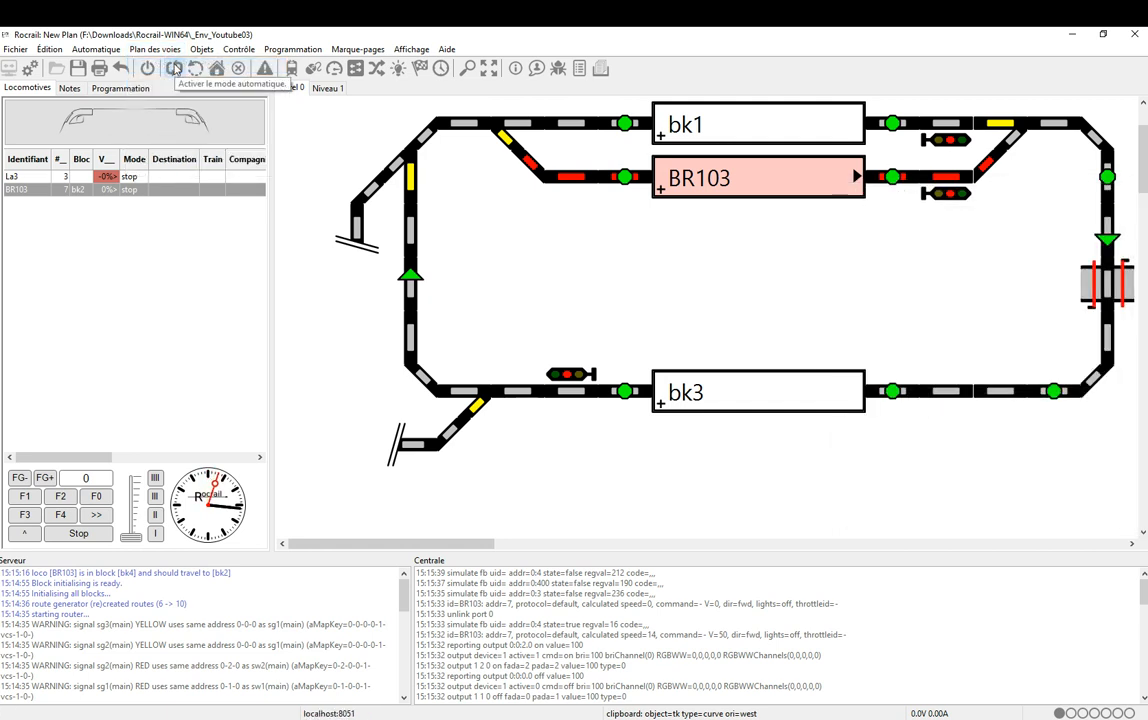
click(174, 67)
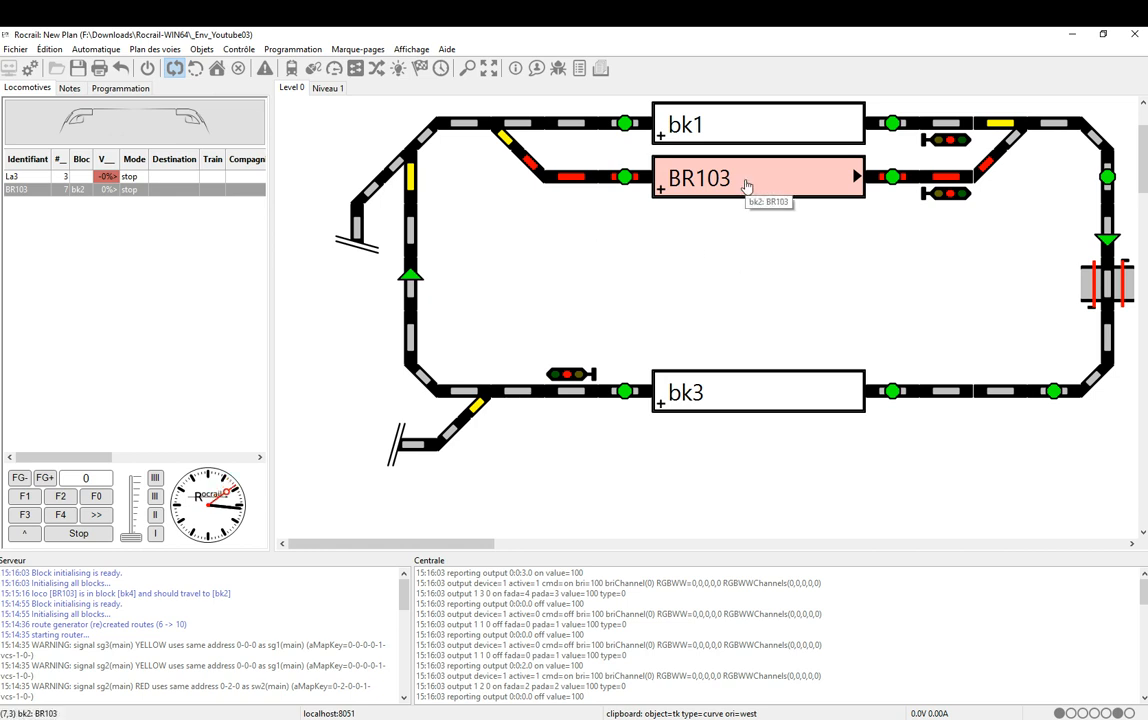
- Send BR103 from bk2 to bk3, and from there set bk4 as its destination
drag(745, 186, 743, 392)
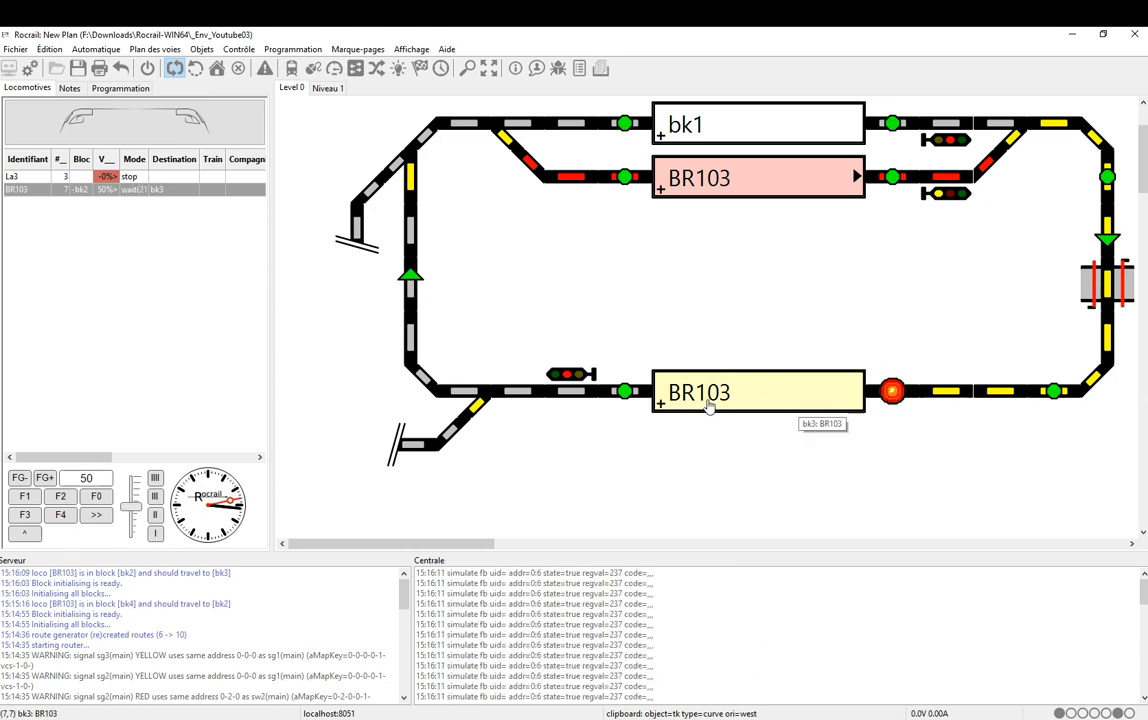
right_click(705, 389)
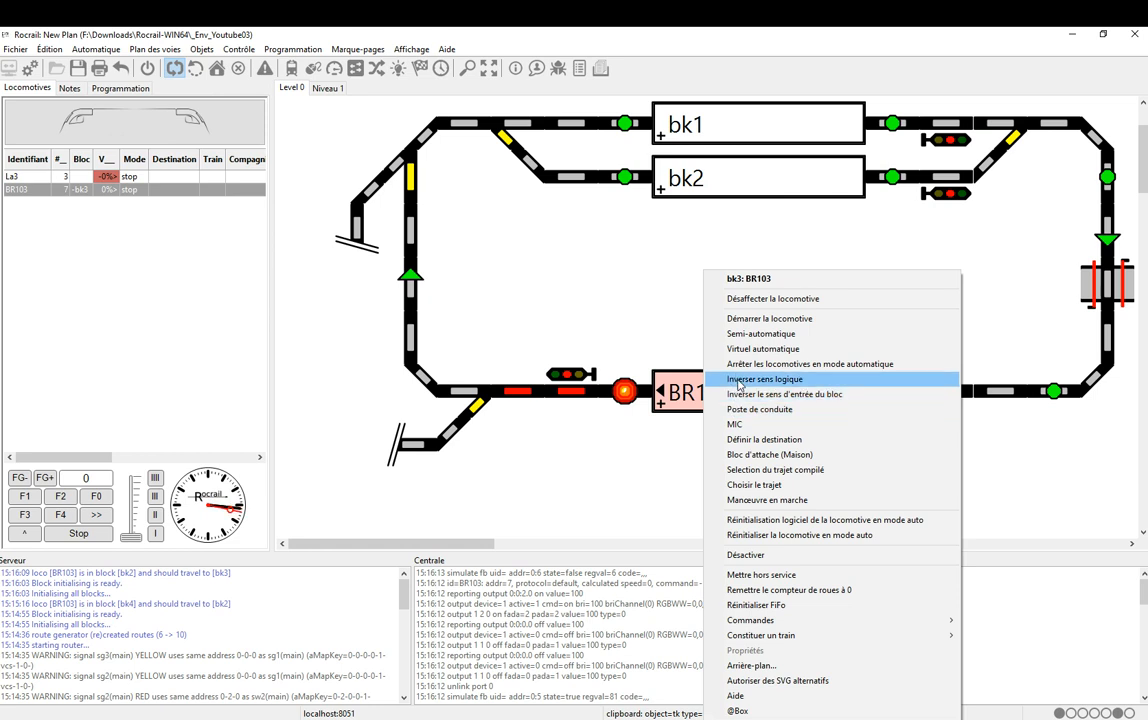
click(748, 441)
click(702, 183)
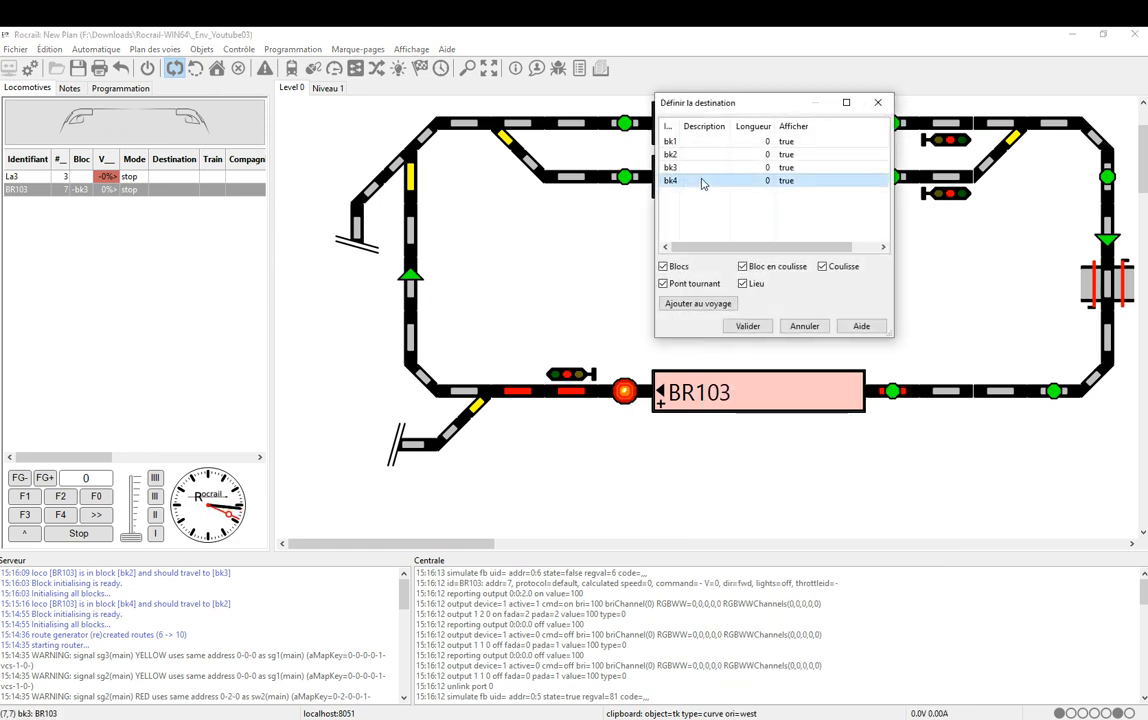
click(748, 325)
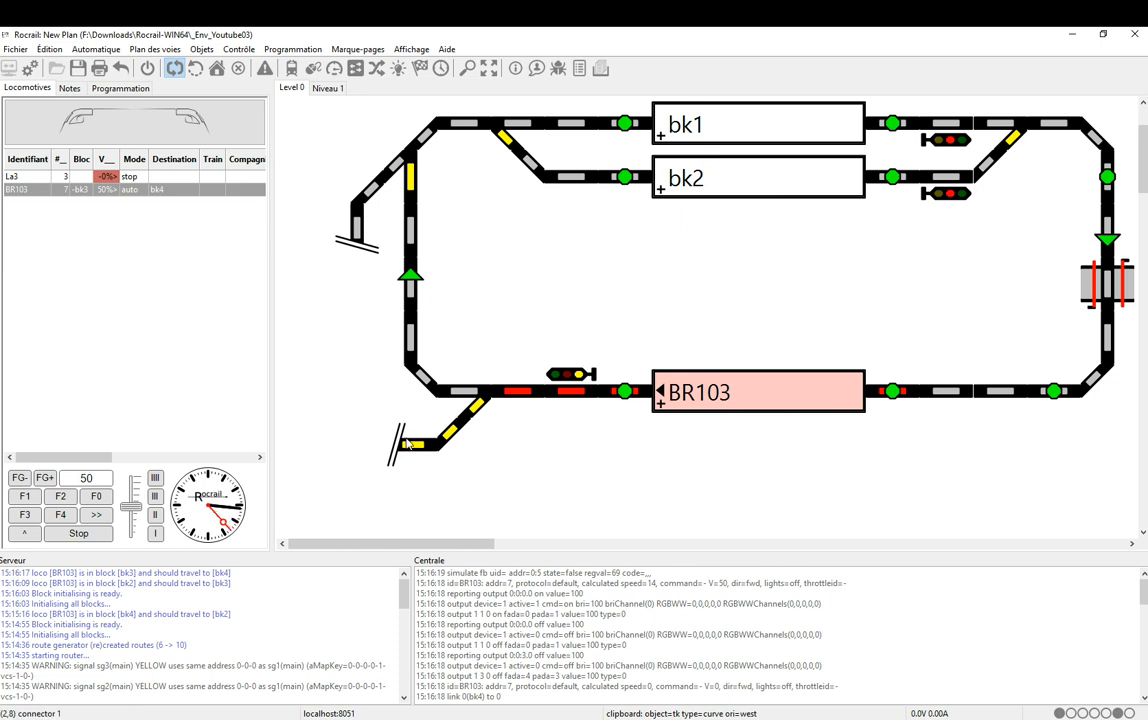
- Reset the bk4_in sensor on Niveau 1 and set bk2 as the destination of BR103
click(327, 88)
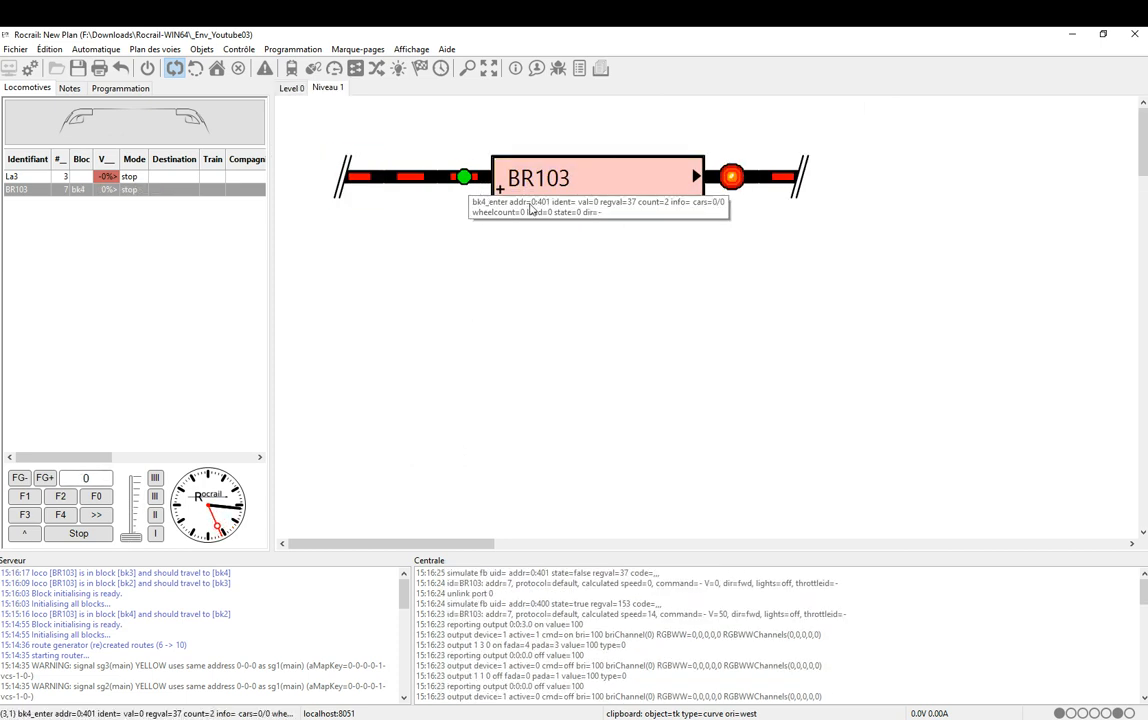
click(729, 179)
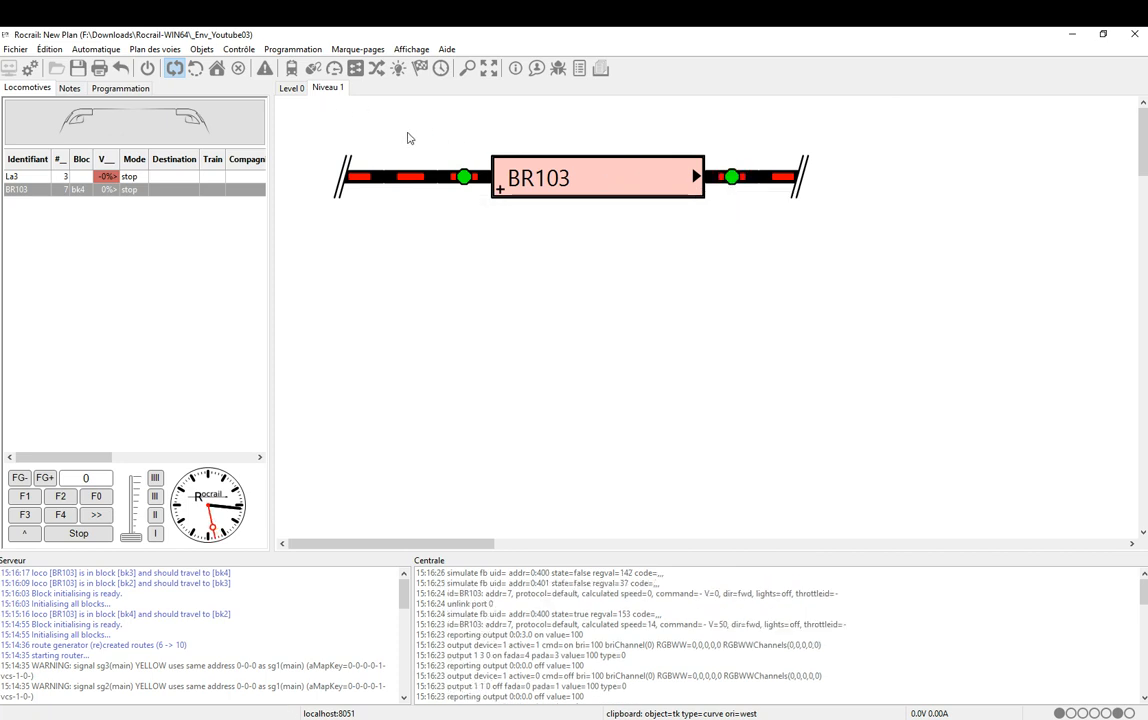
right_click(521, 180)
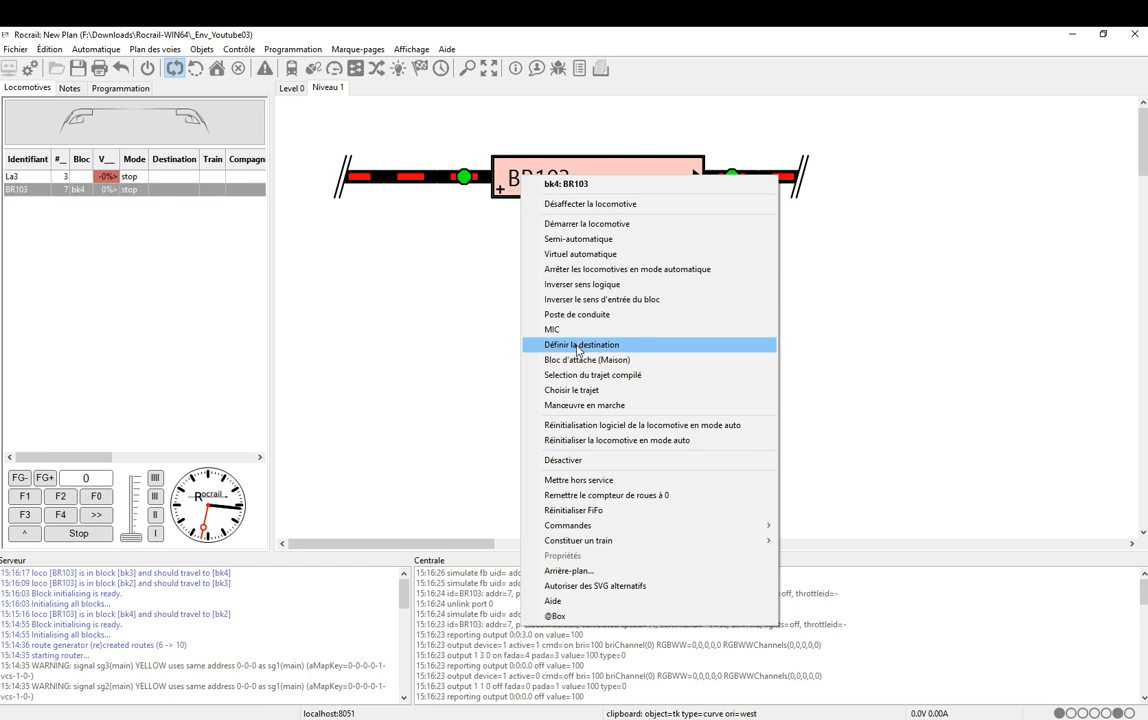
click(581, 345)
double_click(690, 157)
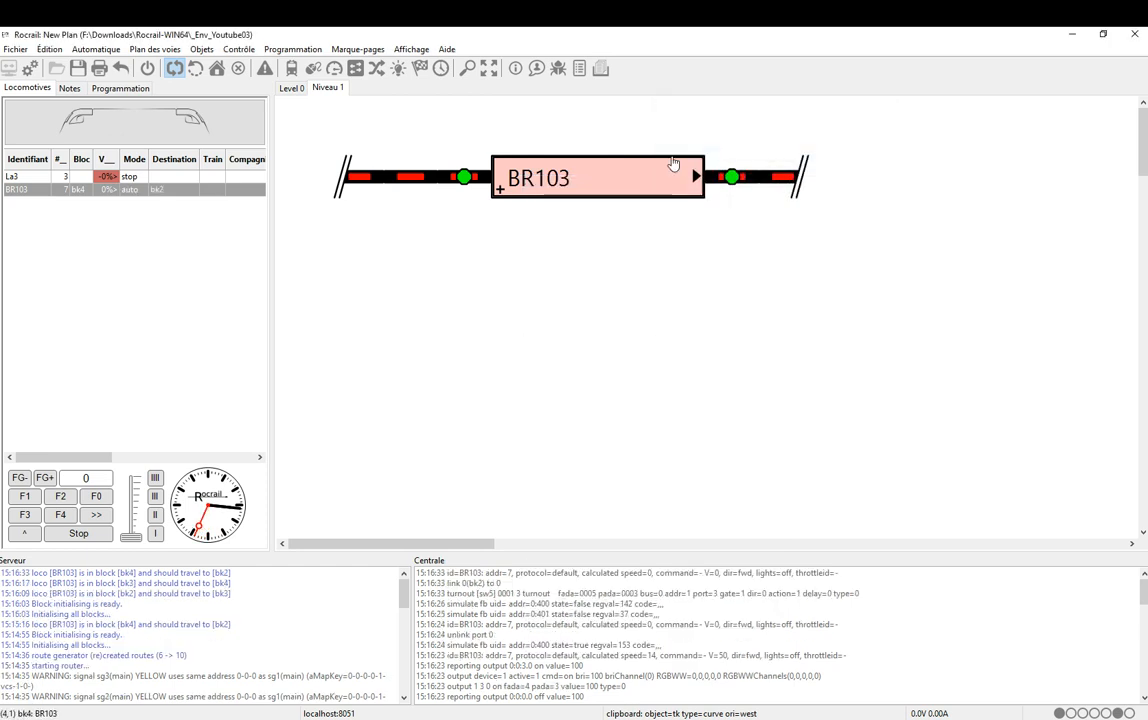
- Follow connector 2 from Level 0 to Niveau 1 and back, and reset the bloc2_in sensor beside bk2
click(293, 88)
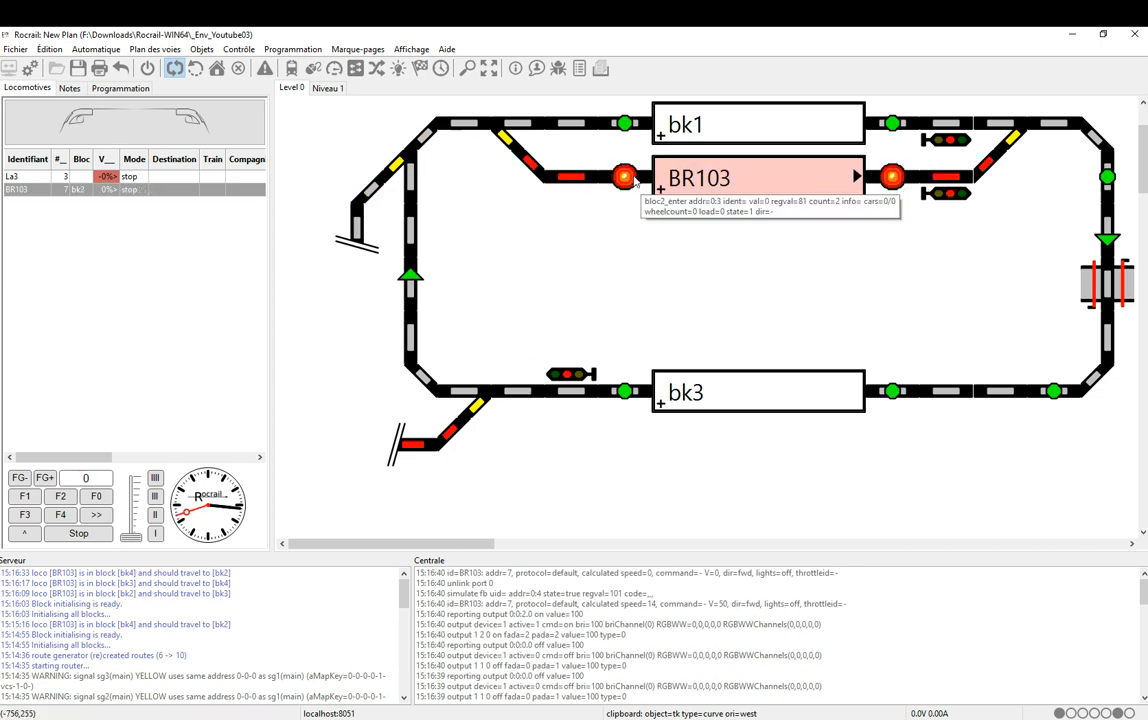
click(357, 239)
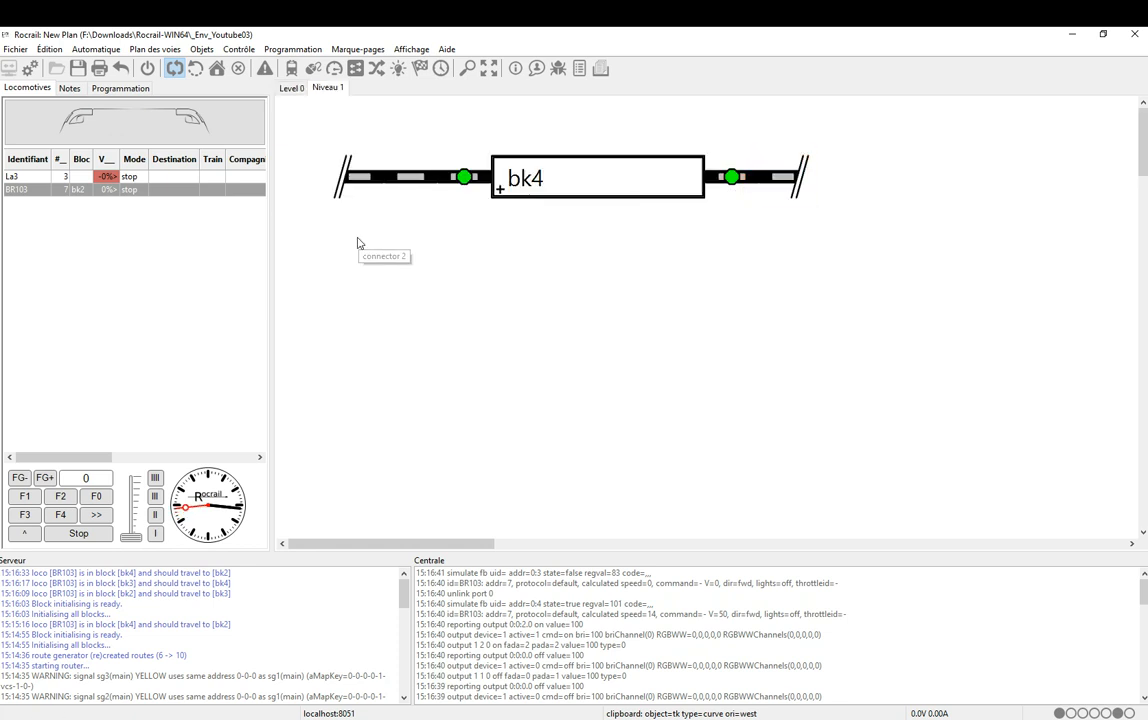
click(785, 194)
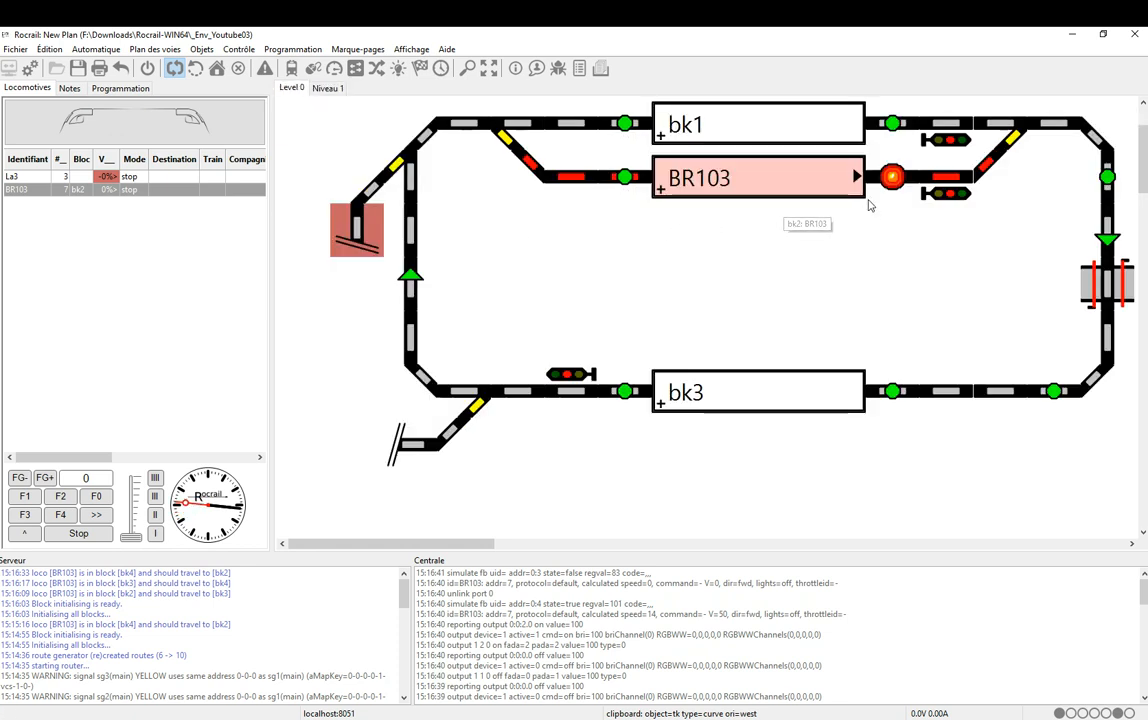
click(892, 177)
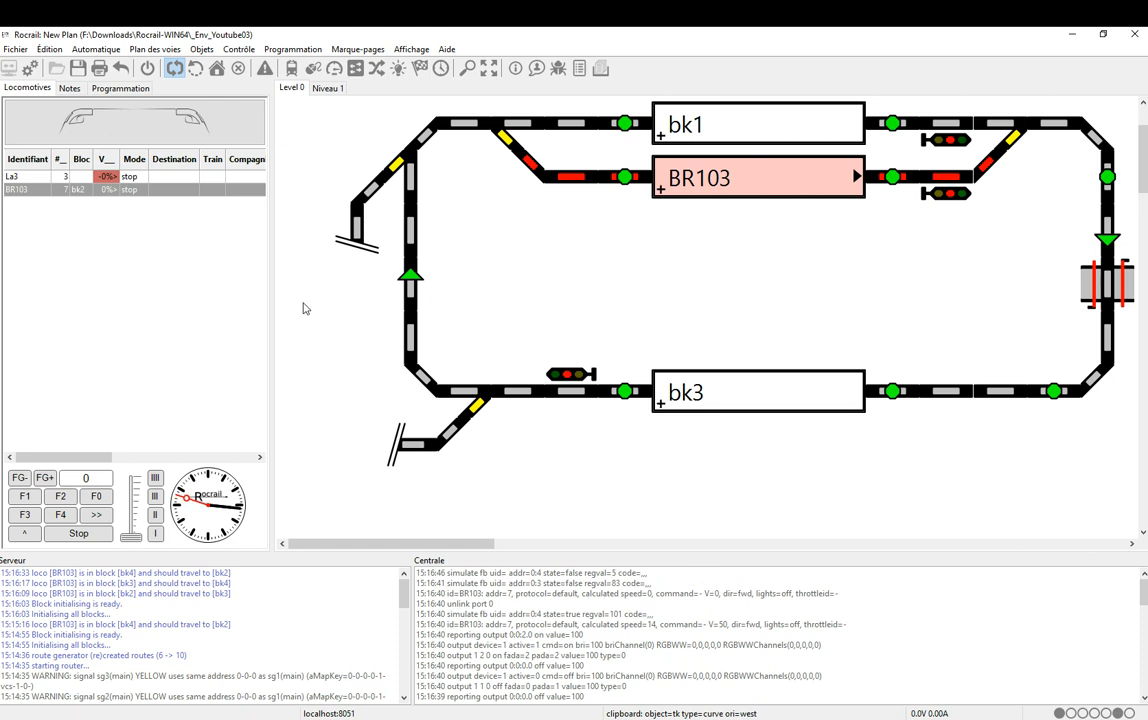